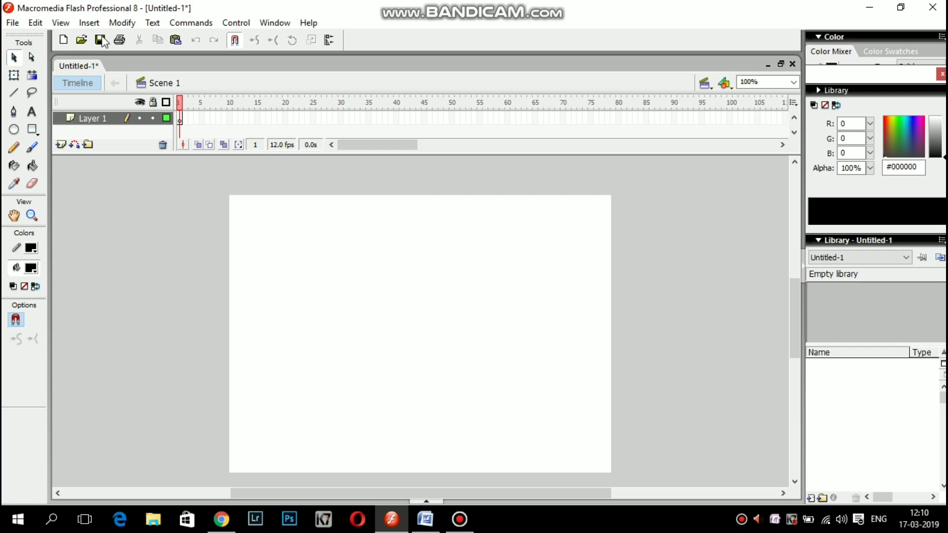
Open the Insert menu on the blank Untitled-1 Flash document.
left_click(89, 23)
Create a new movie clip symbol named 'Header or Logo'.
left_click(106, 39)
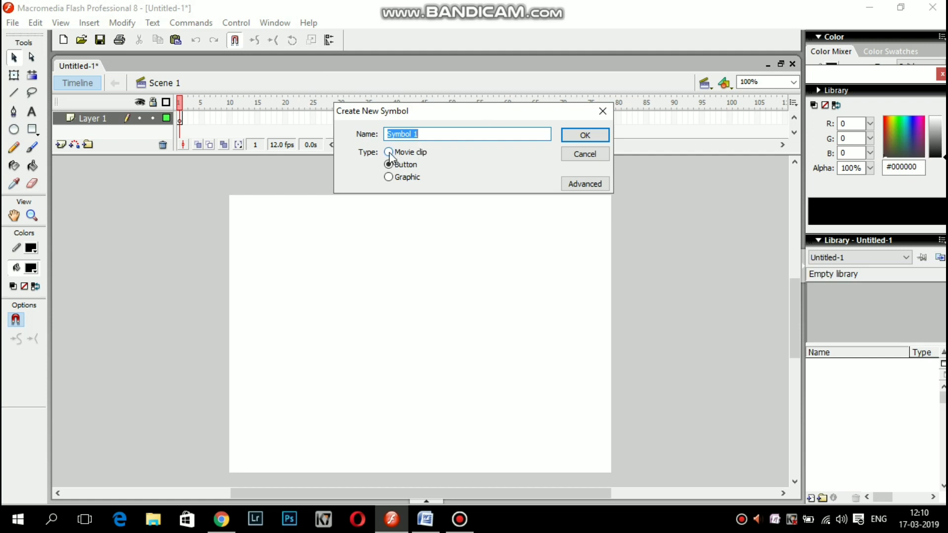
left_click(389, 153)
key("BackSpace")
type("Header or Logo")
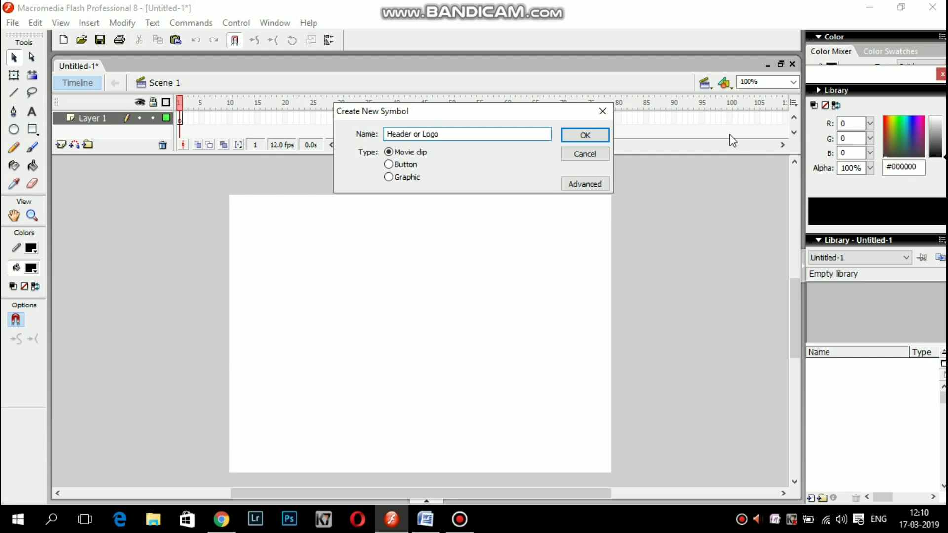
left_click(585, 135)
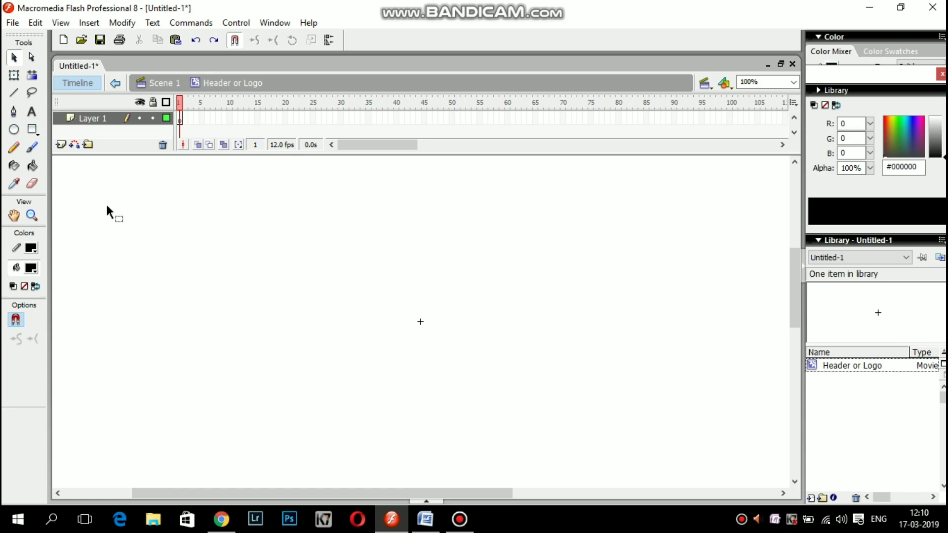
Import the arun-icecream-logo image onto the symbol's stage.
left_click(12, 24)
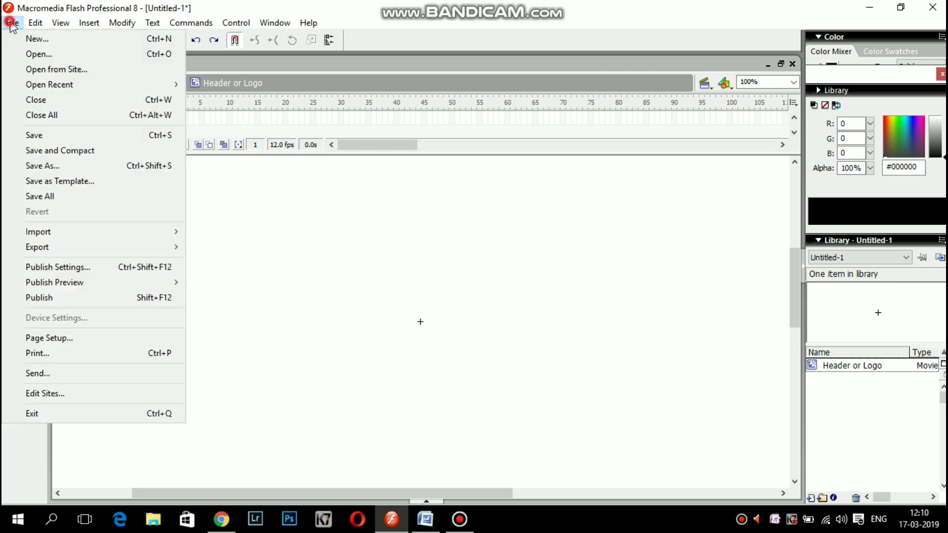
mouse_move(48, 233)
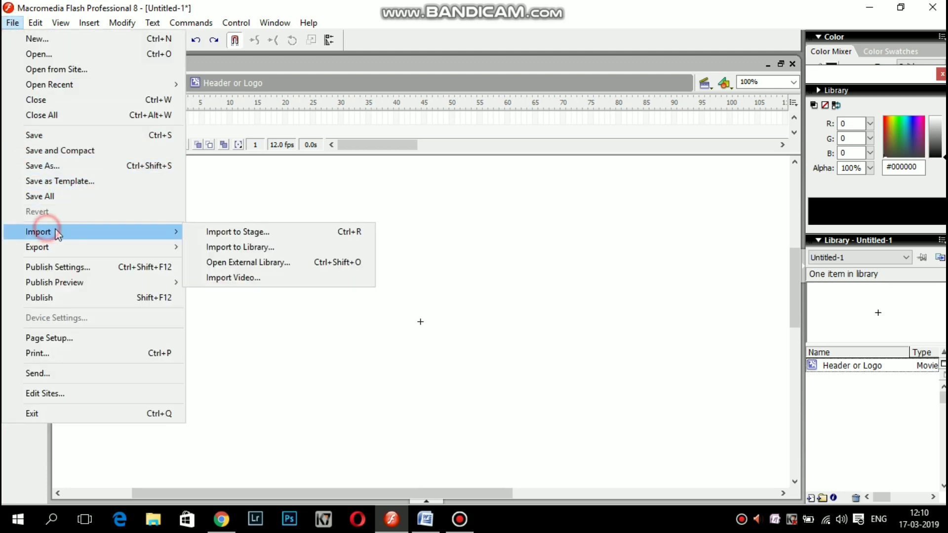
left_click(243, 233)
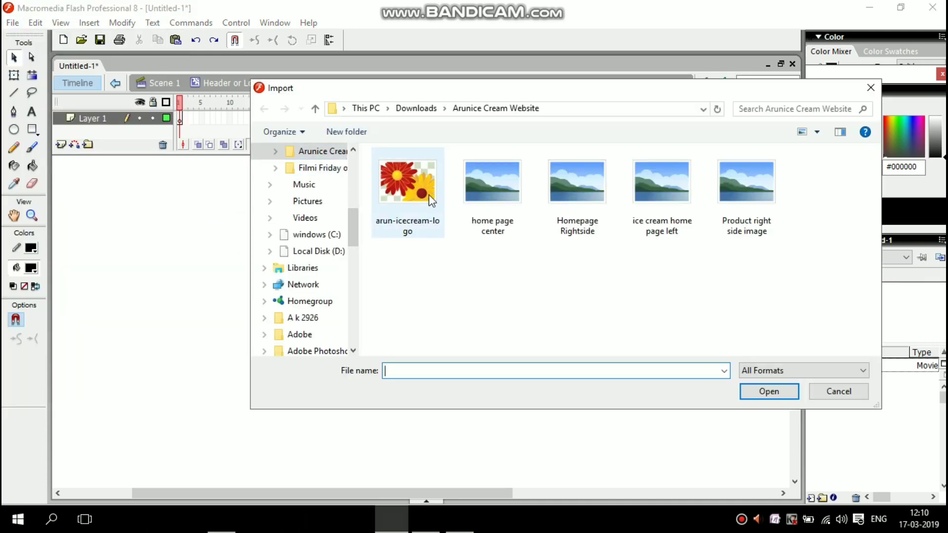
left_click(412, 222)
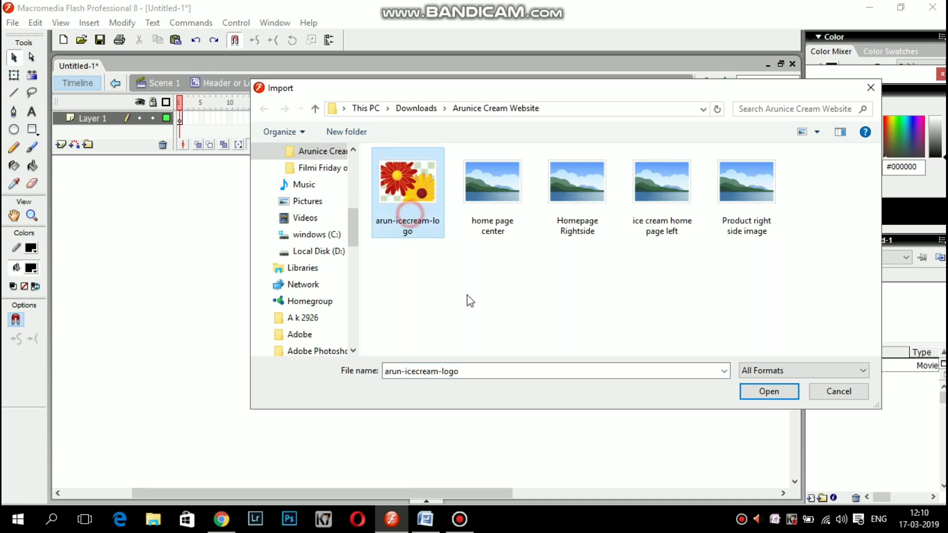
left_click(775, 394)
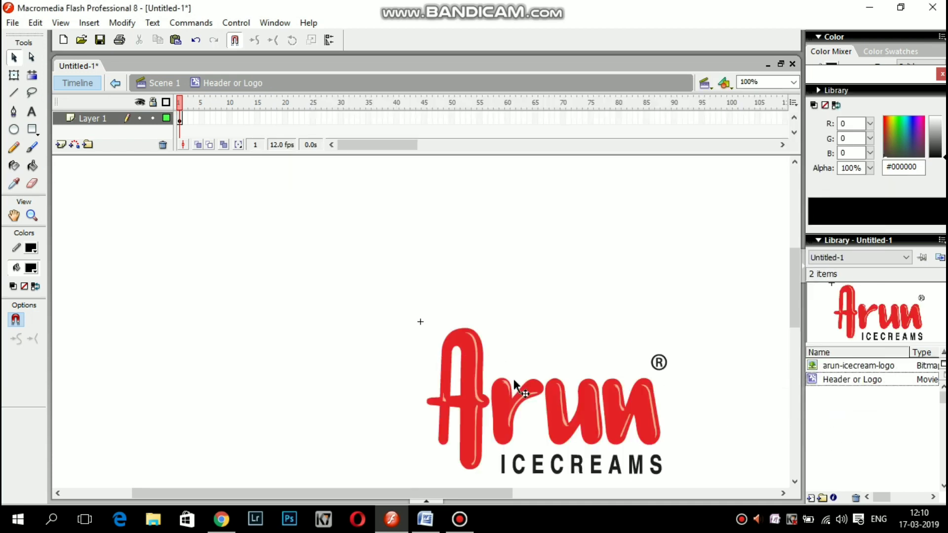
Scale the logo down into a thin, wide banner and position it near the top.
left_click_drag(526, 375, 329, 265)
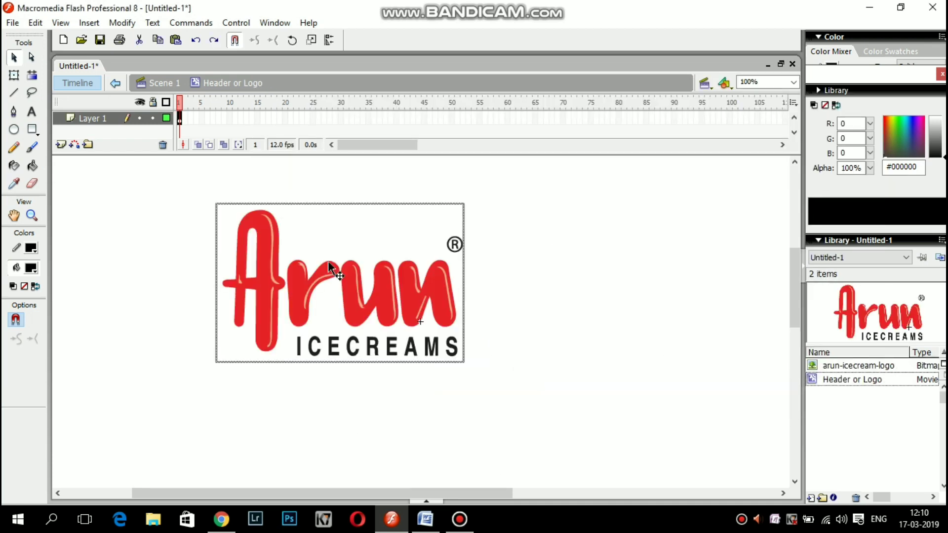
left_click(14, 75)
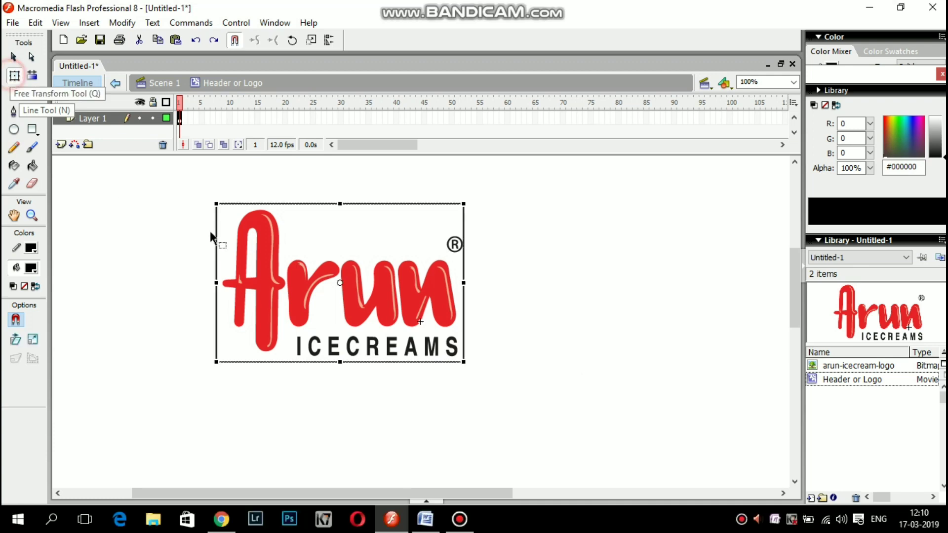
left_click_drag(340, 362, 340, 305)
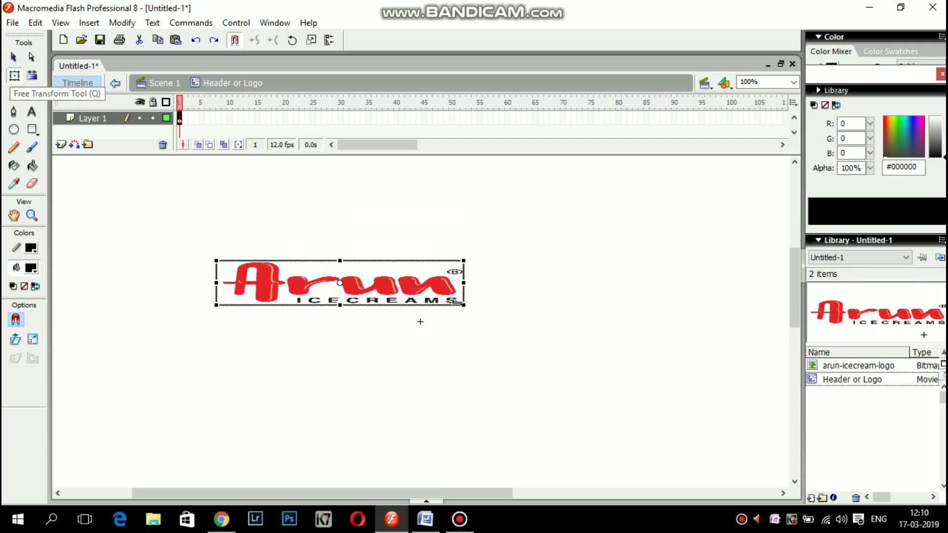
left_click_drag(462, 304, 394, 296)
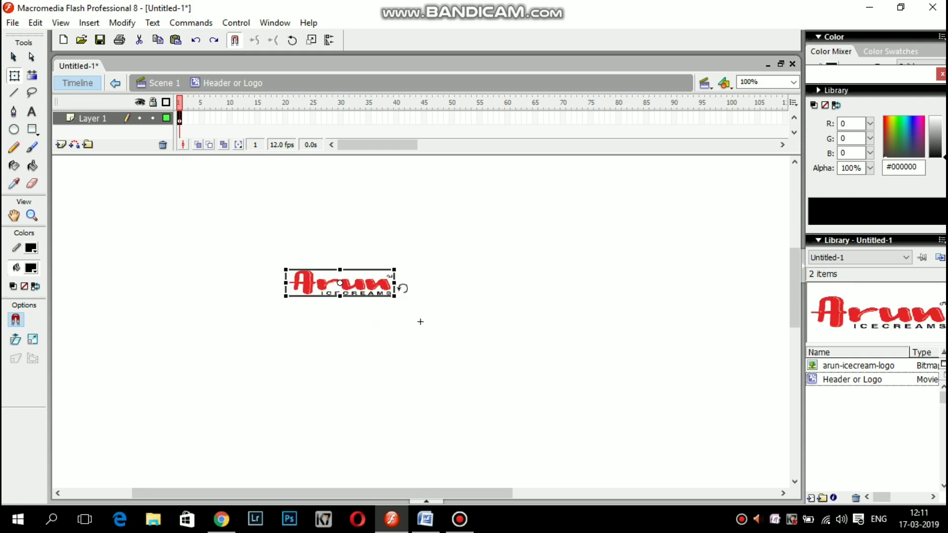
left_click(377, 319)
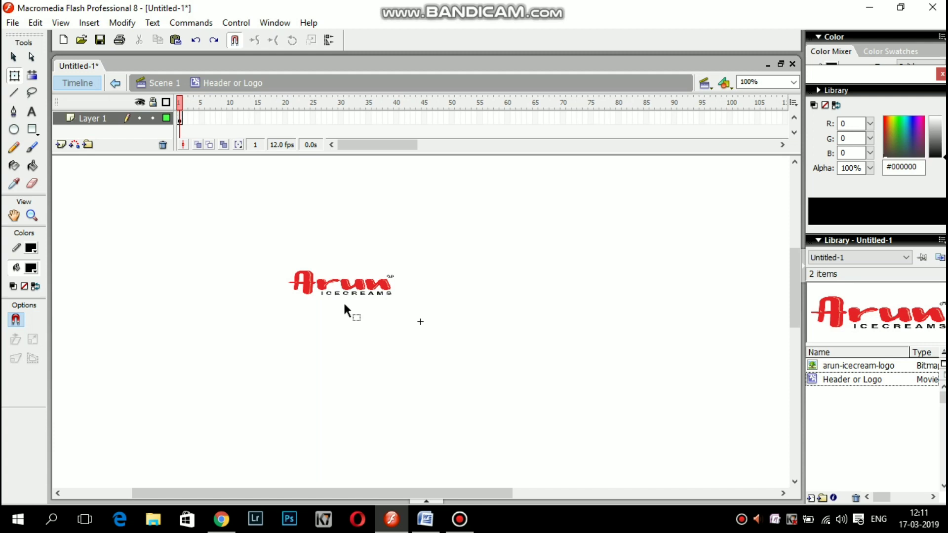
left_click_drag(341, 281, 285, 232)
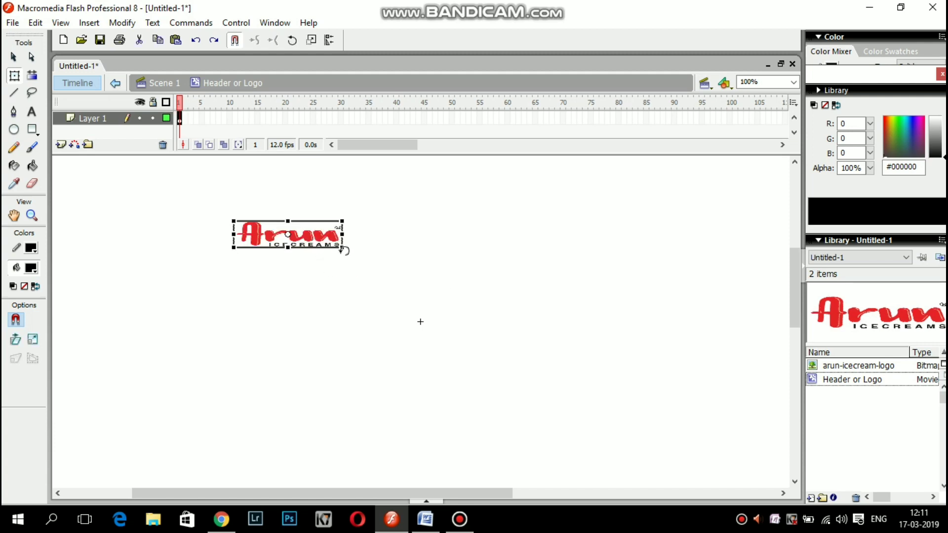
left_click(360, 263)
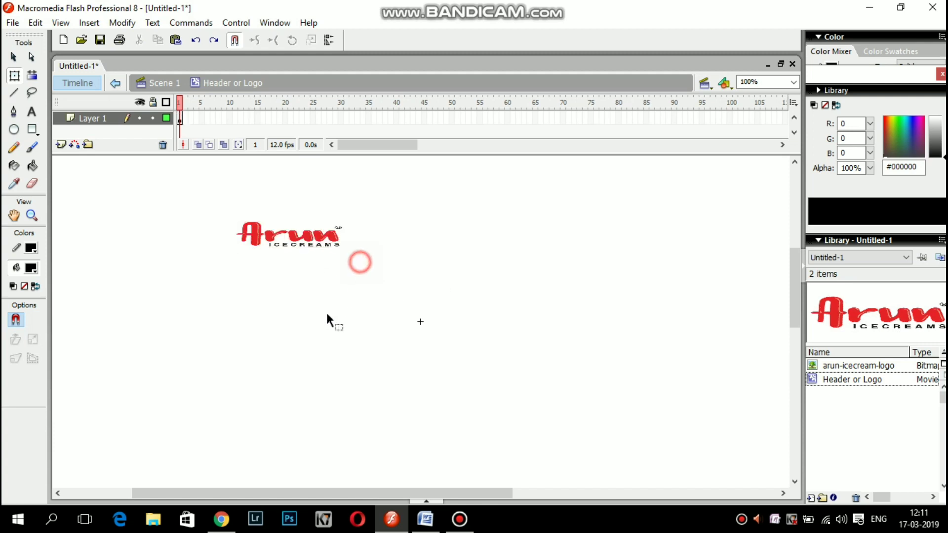
left_click_drag(314, 243, 357, 204)
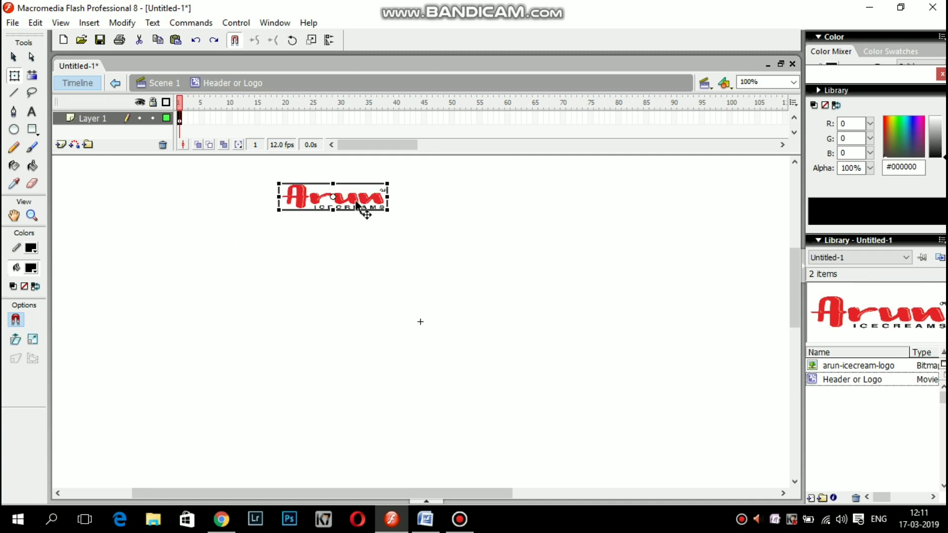
Return to Scene 1 and create a new movie clip symbol named Footer.
left_click(165, 83)
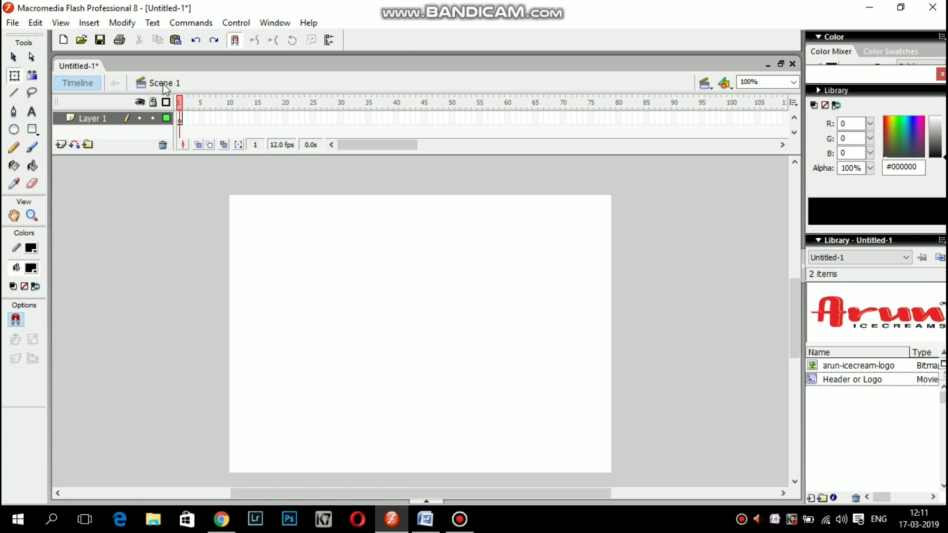
left_click(90, 23)
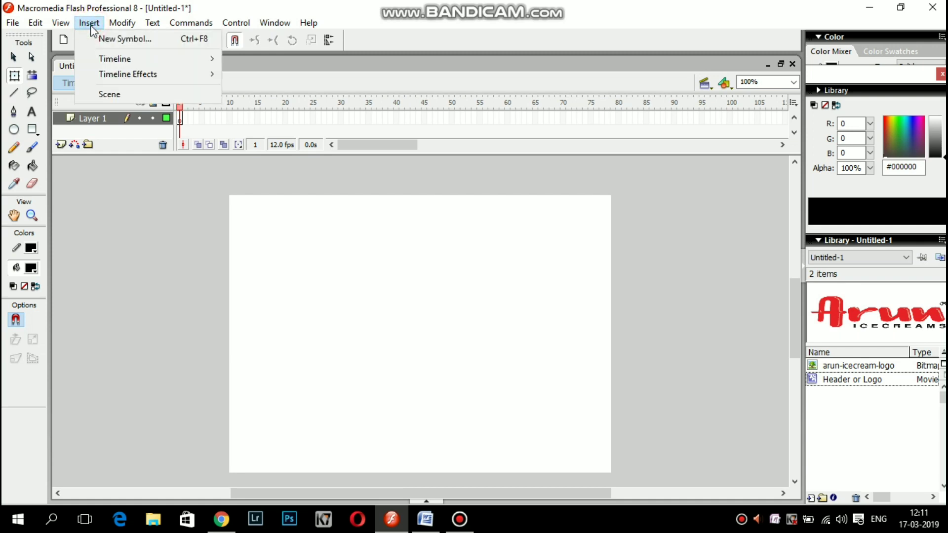
left_click(101, 38)
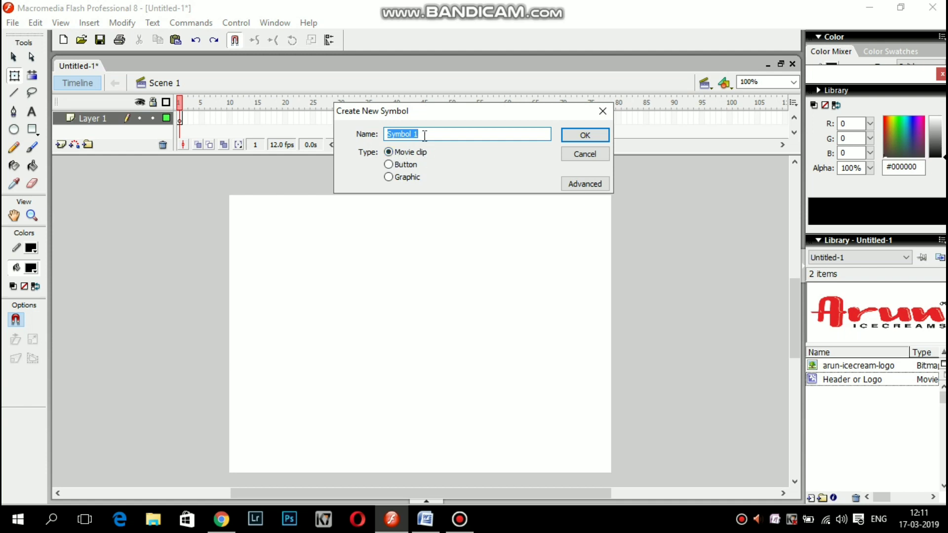
key("BackSpace")
type("Footer")
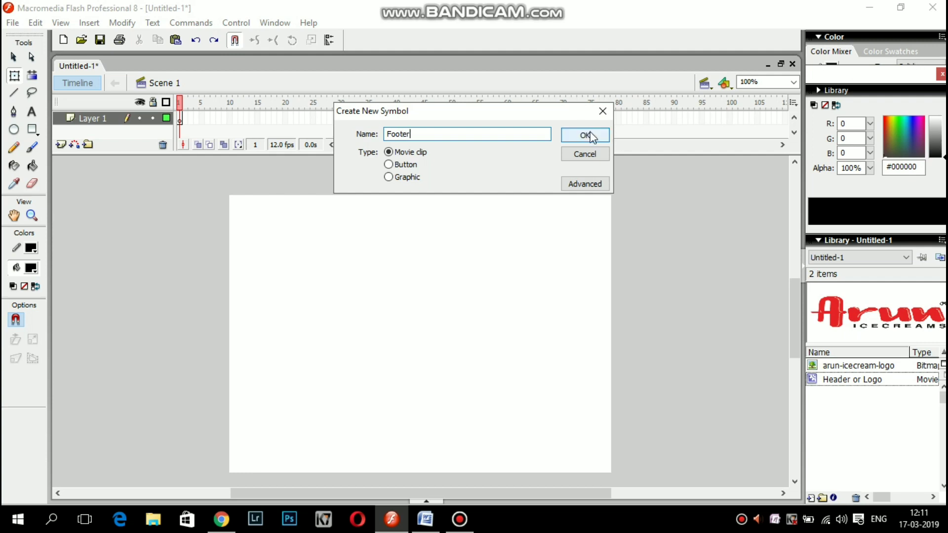
left_click(584, 134)
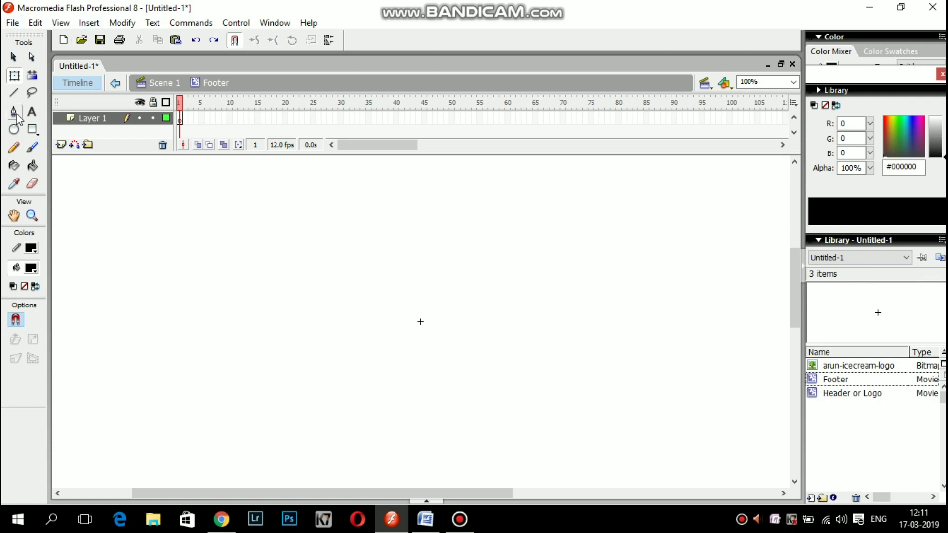
Draw a wide empty text box across the Footer symbol's stage.
left_click(34, 113)
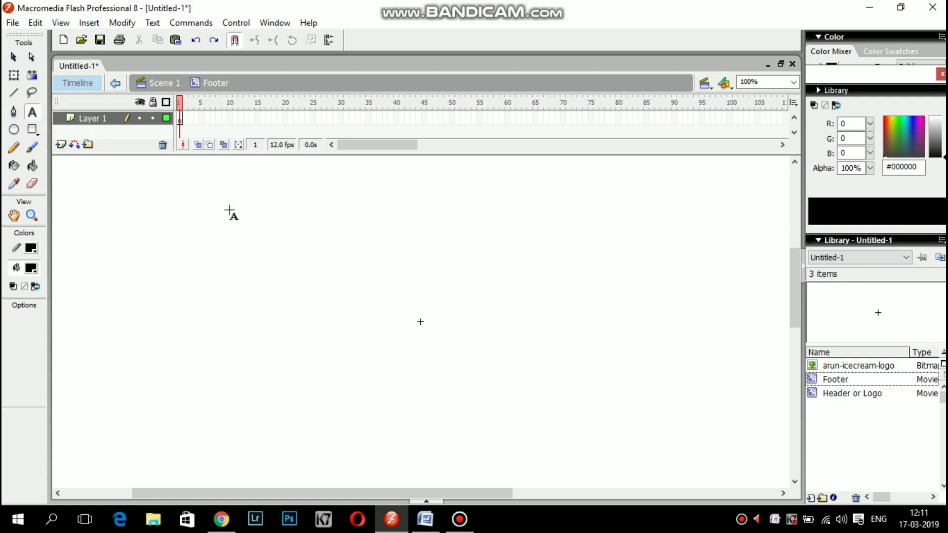
left_click(313, 217)
left_click_drag(327, 223, 572, 245)
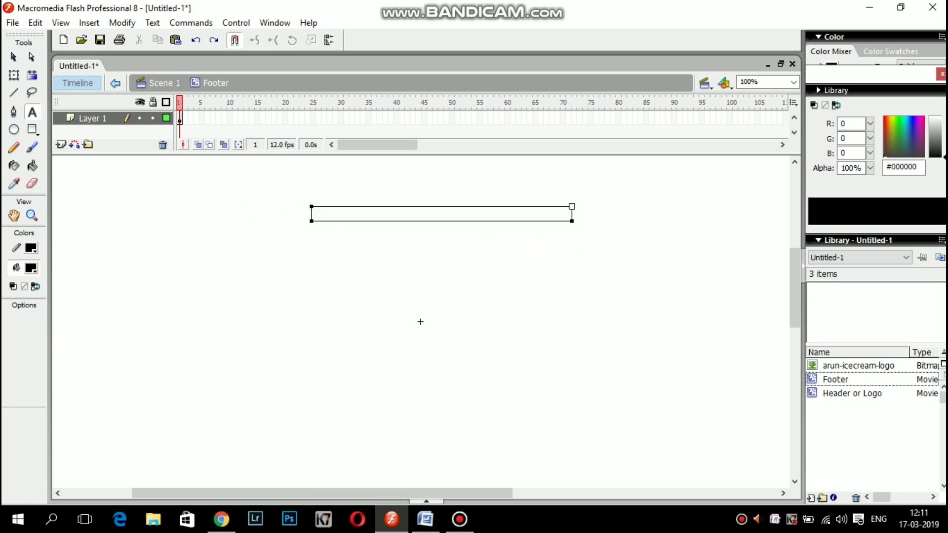
left_click(425, 519)
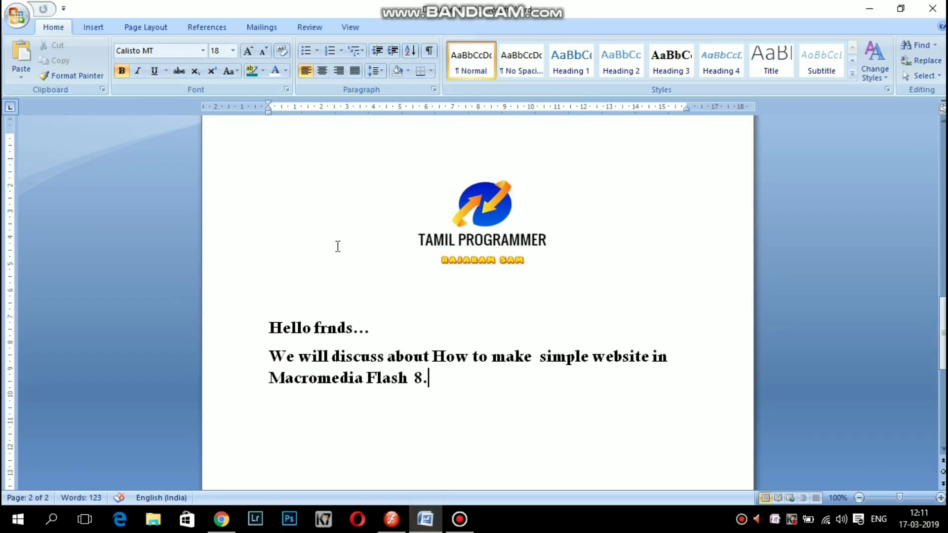
Copy the line 'Copyright Arun Ice Cream - All Rights Reserved-2019' from the Word document.
scroll(424, 274, "up", 4)
scroll(424, 274, "up", 8)
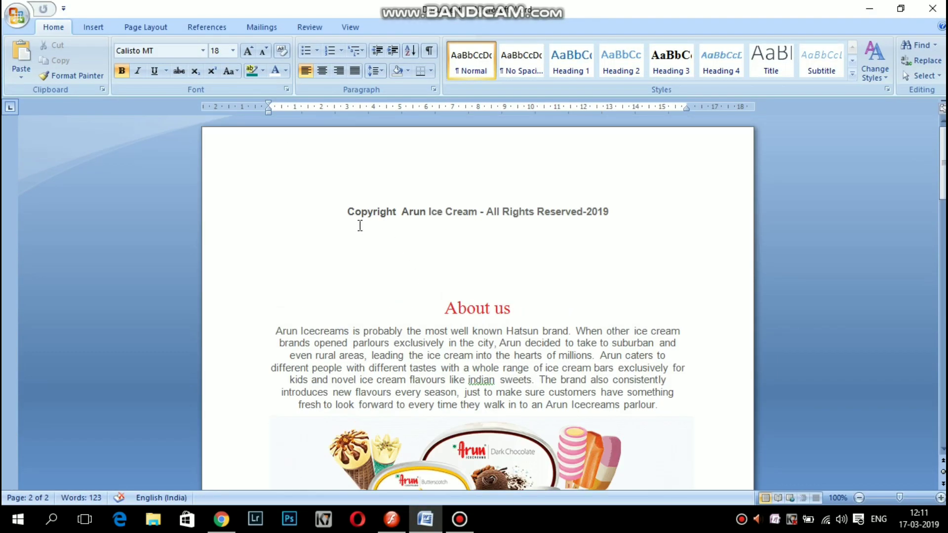
left_click_drag(342, 211, 607, 224)
key("ctrl+c")
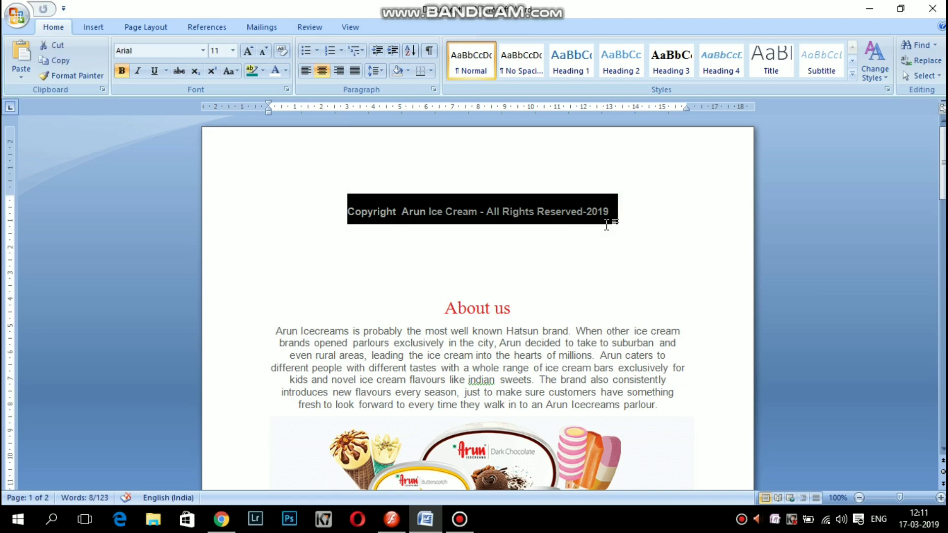
left_click(870, 8)
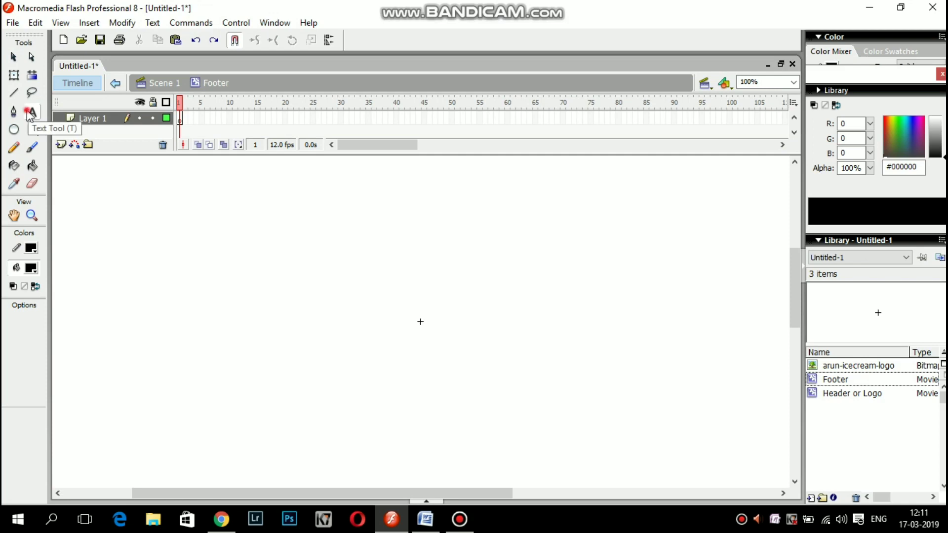
Paste the copyright line into a text box in the Footer symbol, then go back to Scene 1.
left_click_drag(301, 222, 581, 246)
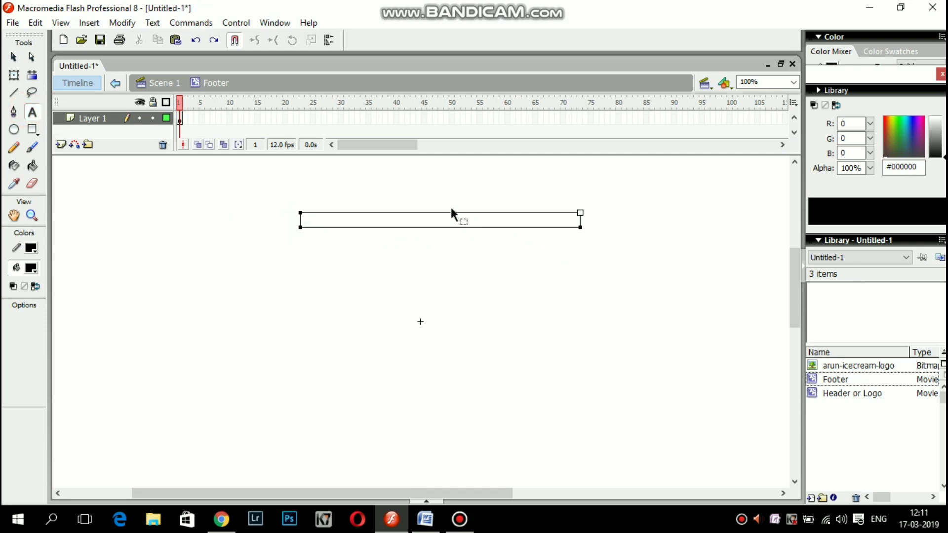
key("ctrl+v")
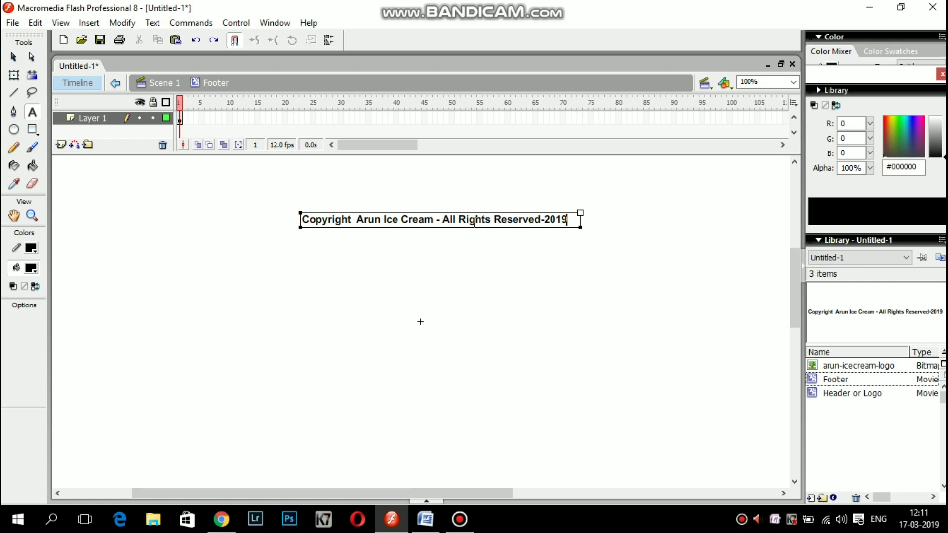
key("ctrl+a")
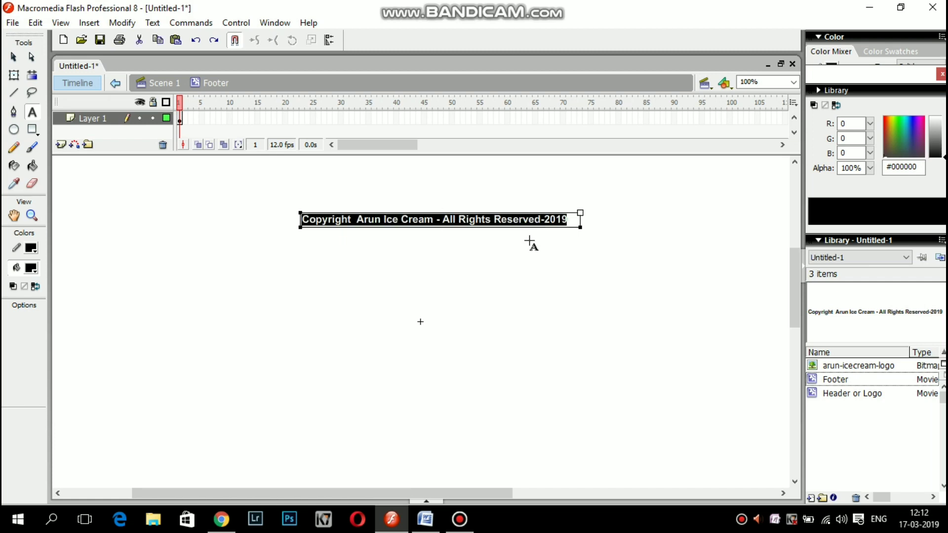
left_click(430, 501)
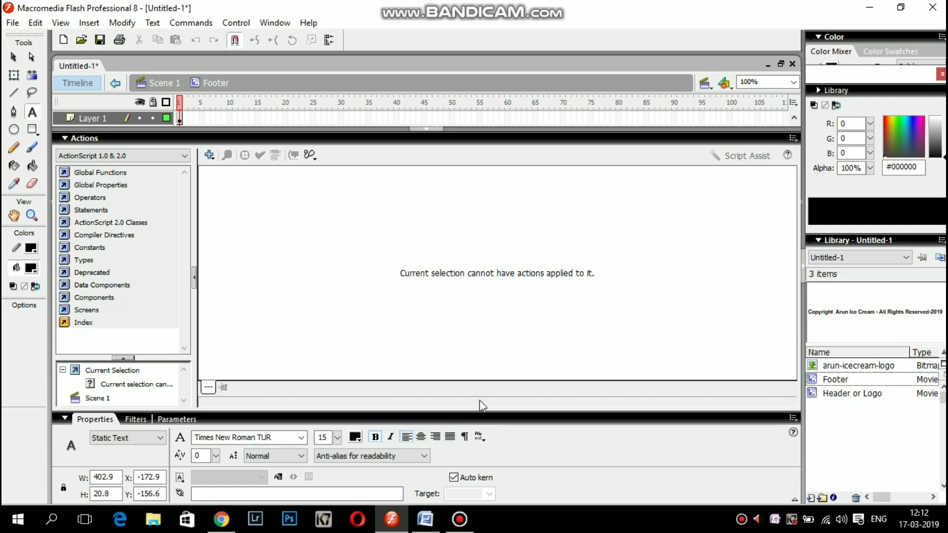
left_click(437, 132)
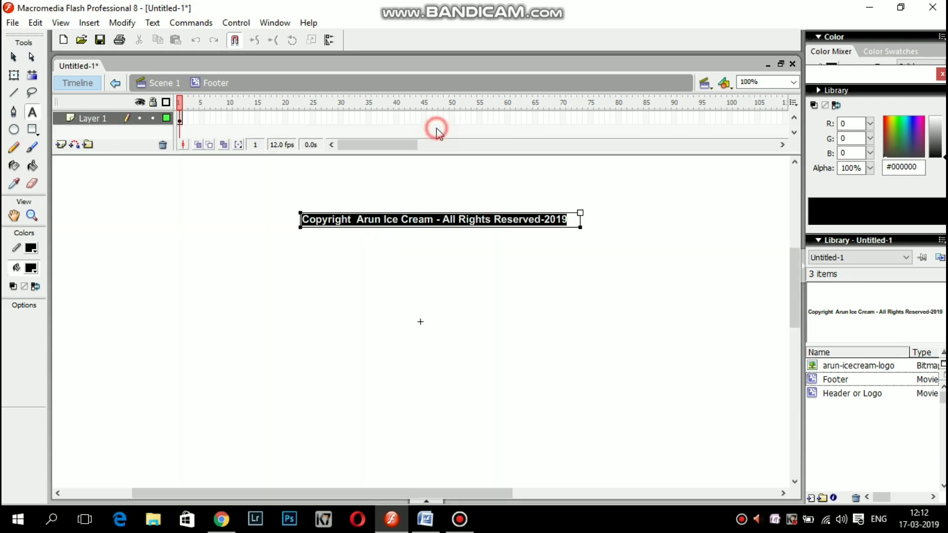
left_click(402, 248)
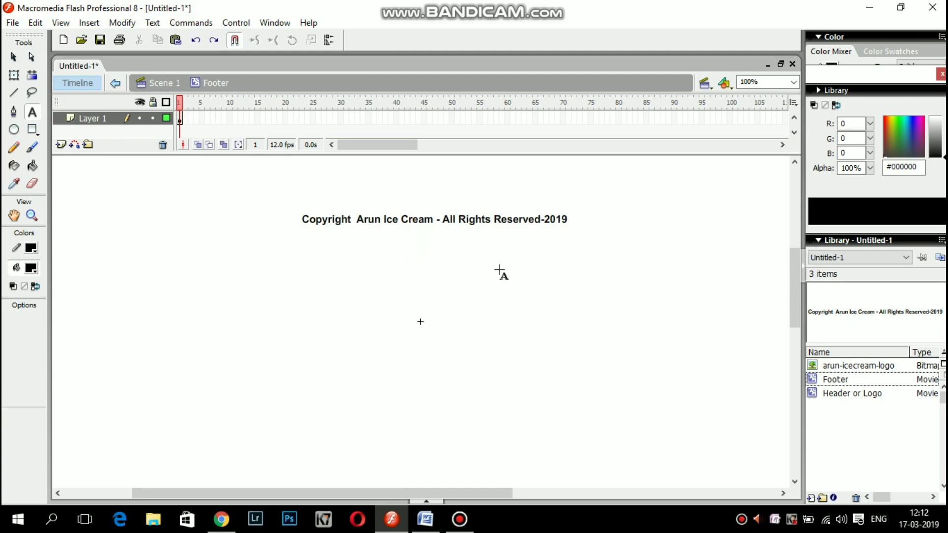
left_click(170, 91)
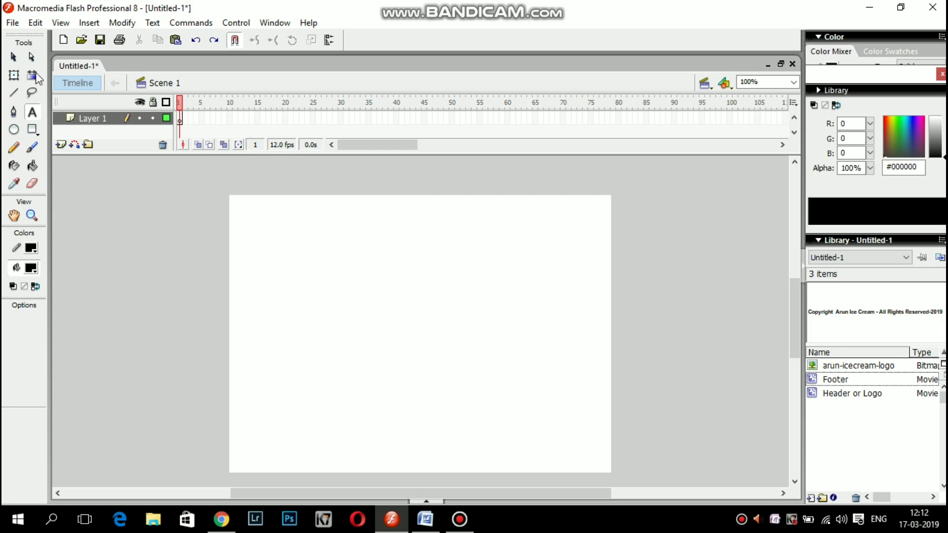
Create a new button symbol named Home.
left_click(89, 23)
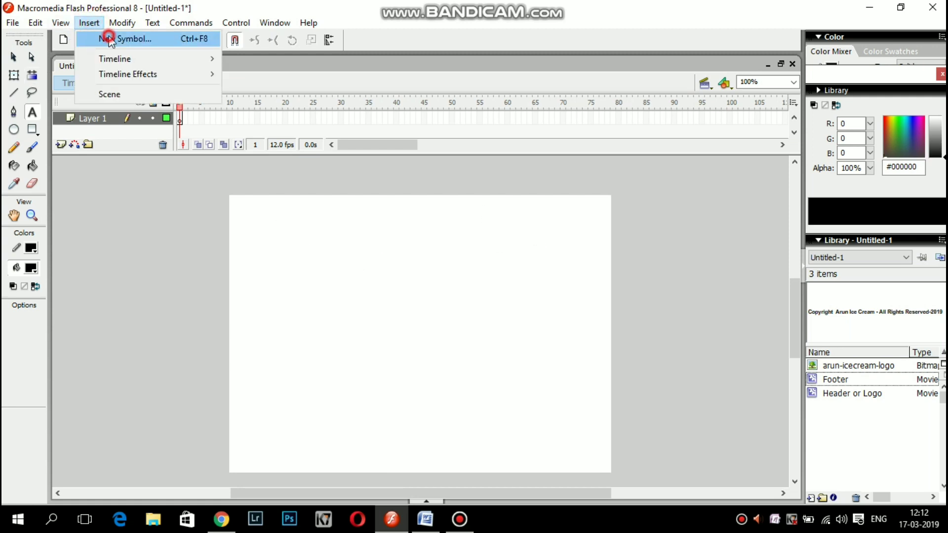
left_click(108, 36)
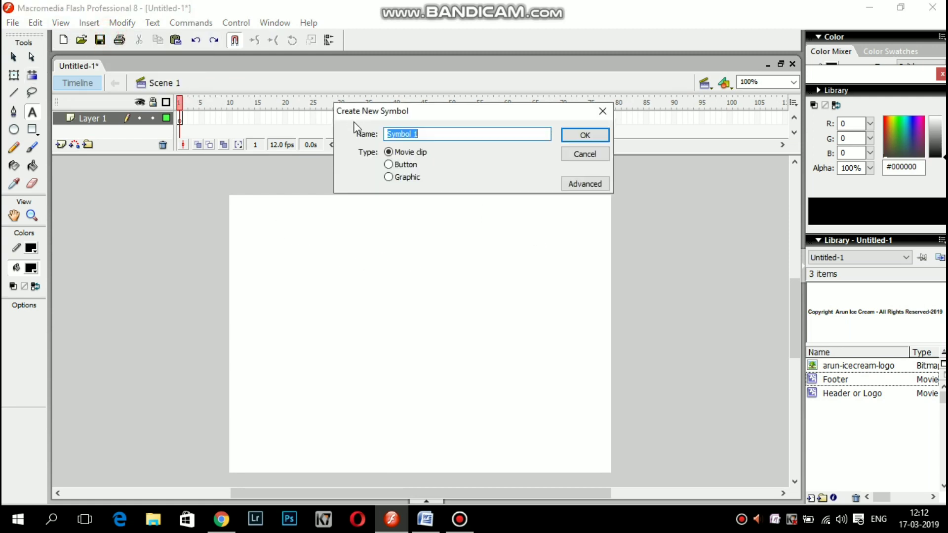
left_click(389, 164)
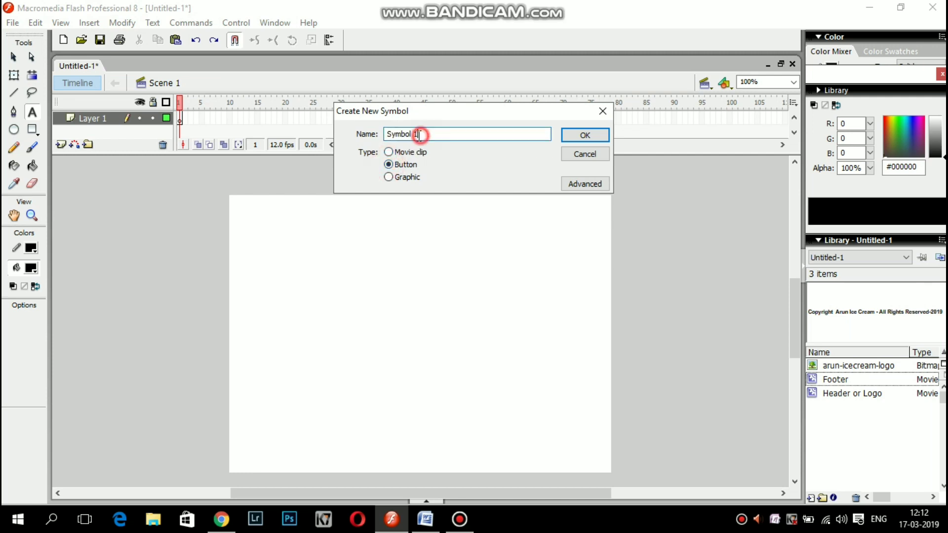
left_click_drag(422, 134, 368, 138)
key("BackSpace")
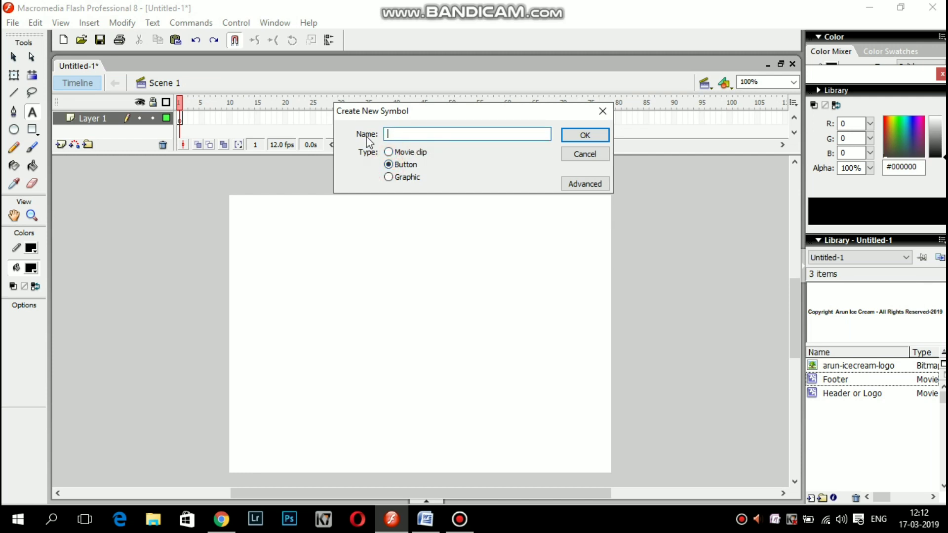
type("Home")
left_click(597, 136)
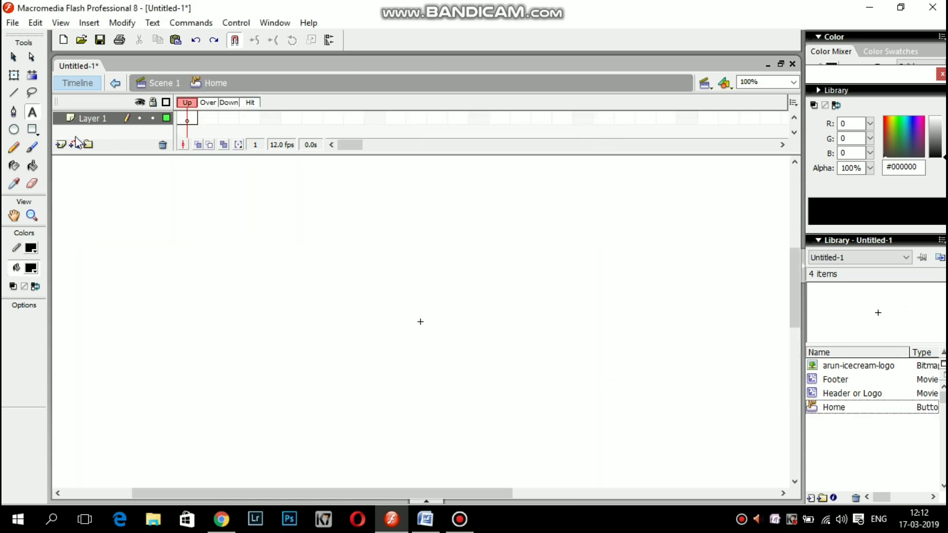
Add a 'Home' text label and break it apart twice into shapes.
left_click(15, 75)
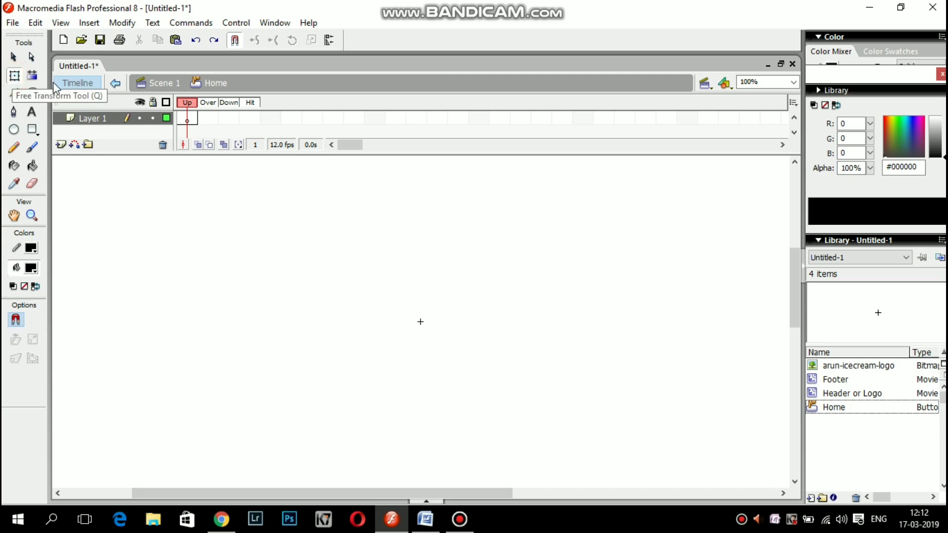
left_click(32, 111)
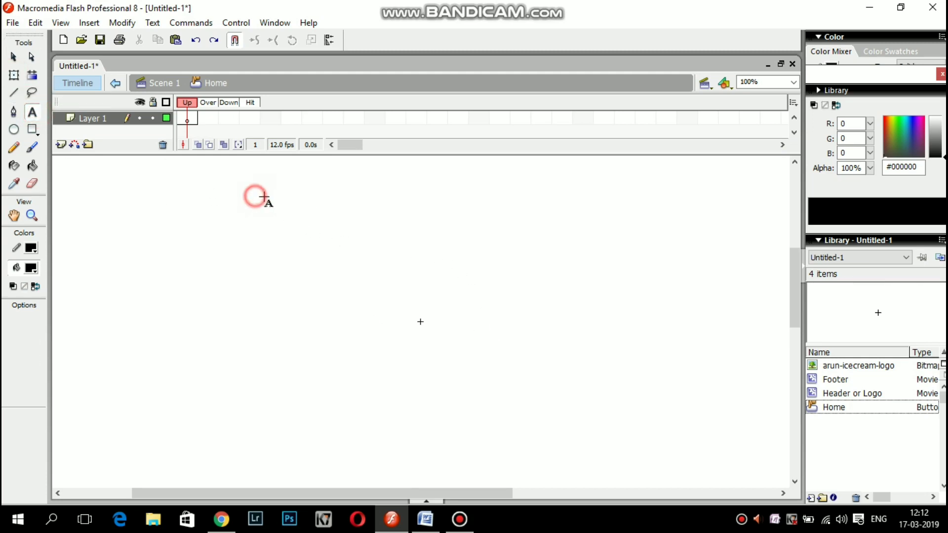
left_click_drag(255, 190, 309, 204)
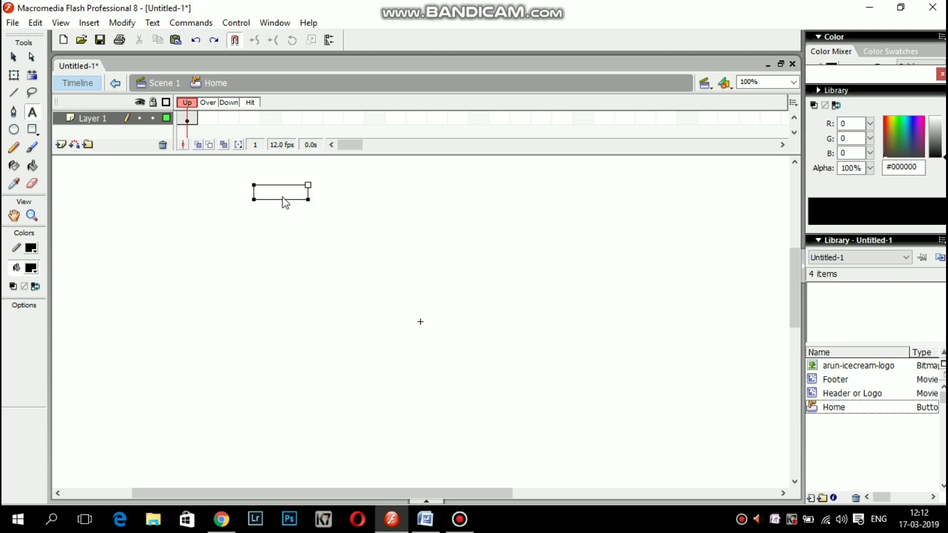
type("Ho")
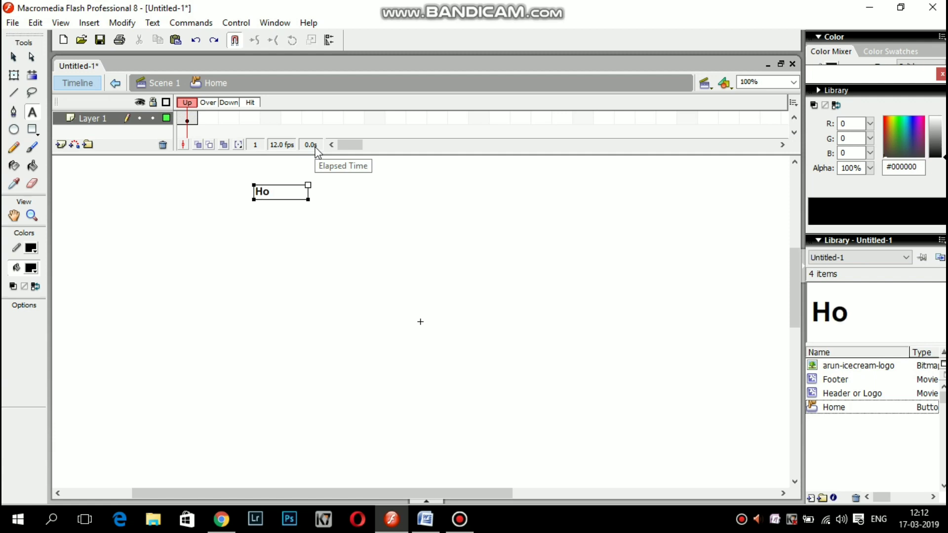
type("me")
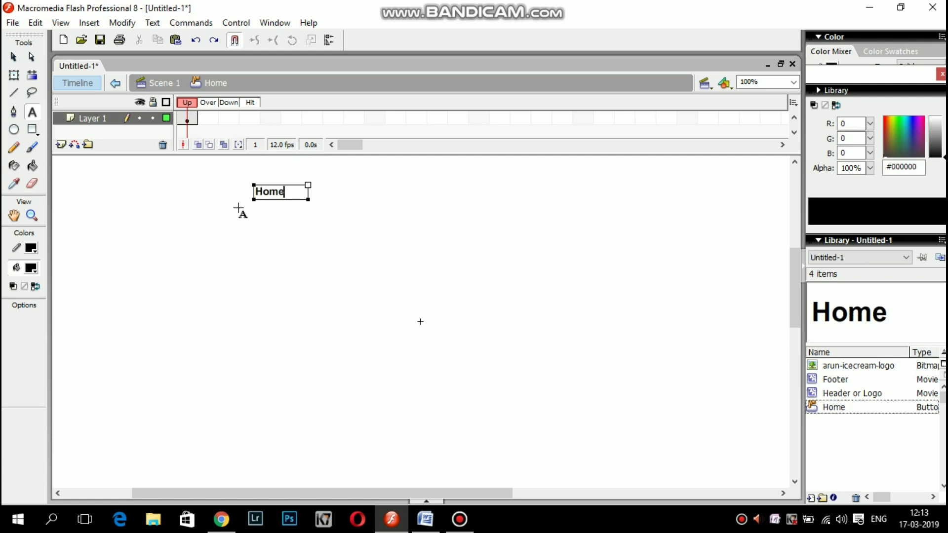
left_click(13, 59)
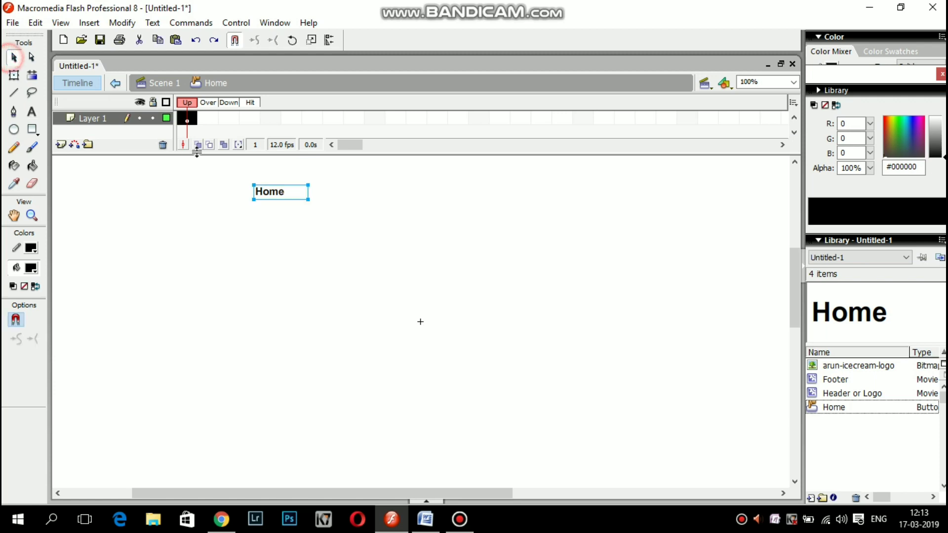
left_click(286, 192)
right_click(286, 192)
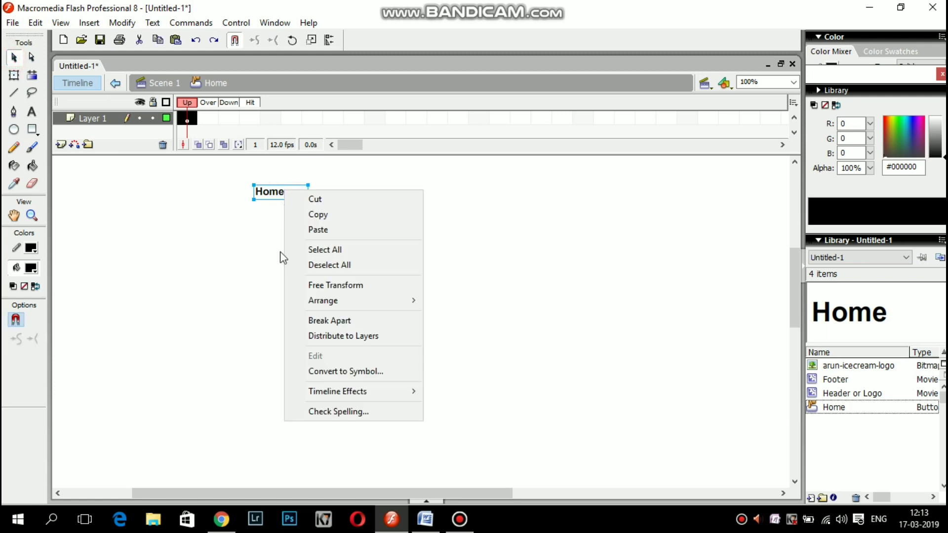
left_click(354, 321)
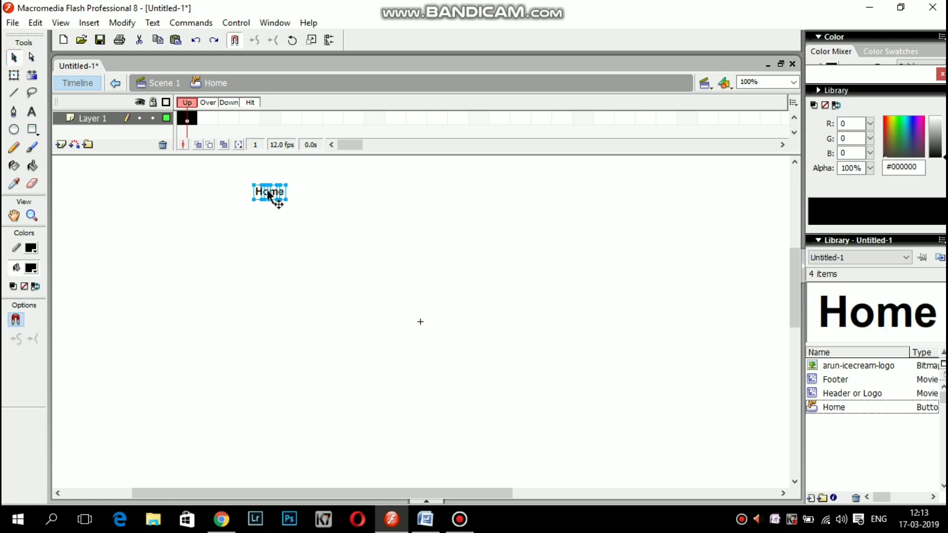
right_click(268, 191)
left_click(324, 321)
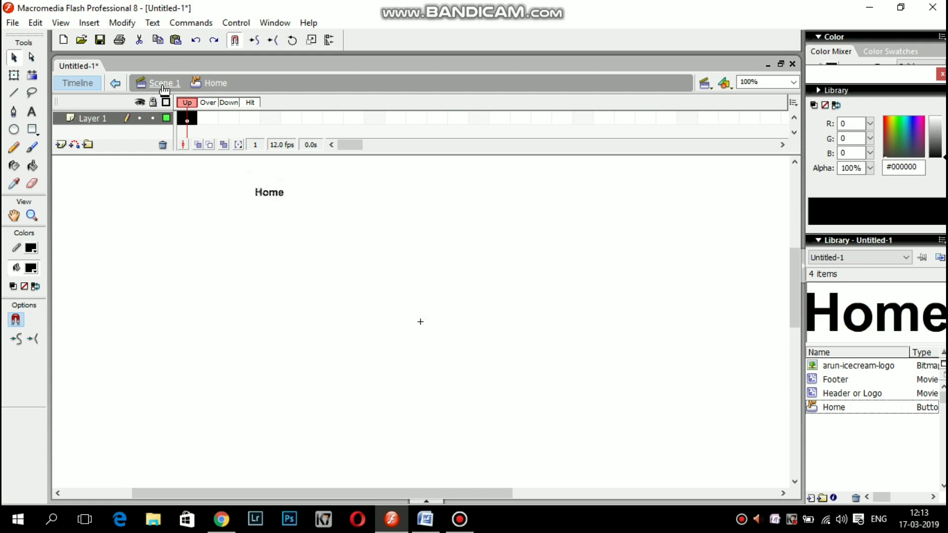
left_click(165, 84)
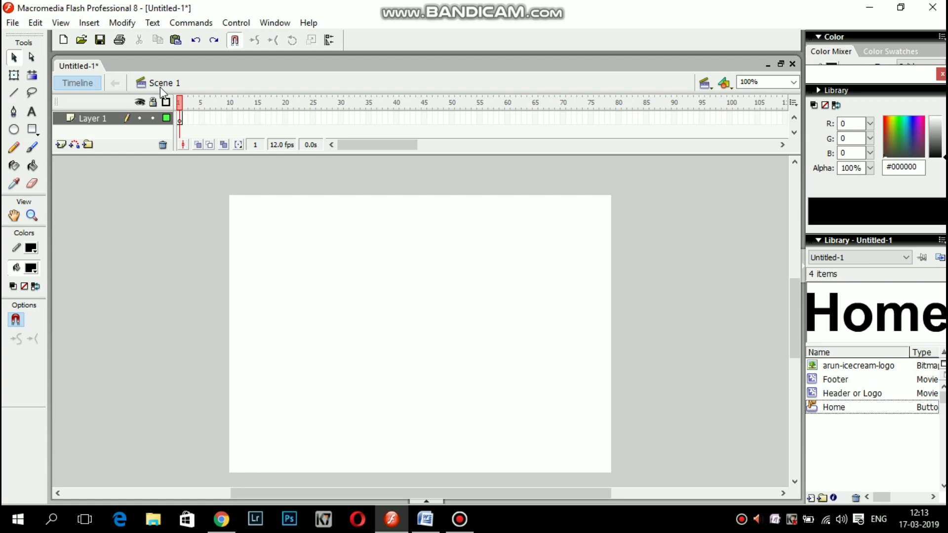
Create a new button symbol named Products.
left_click(92, 26)
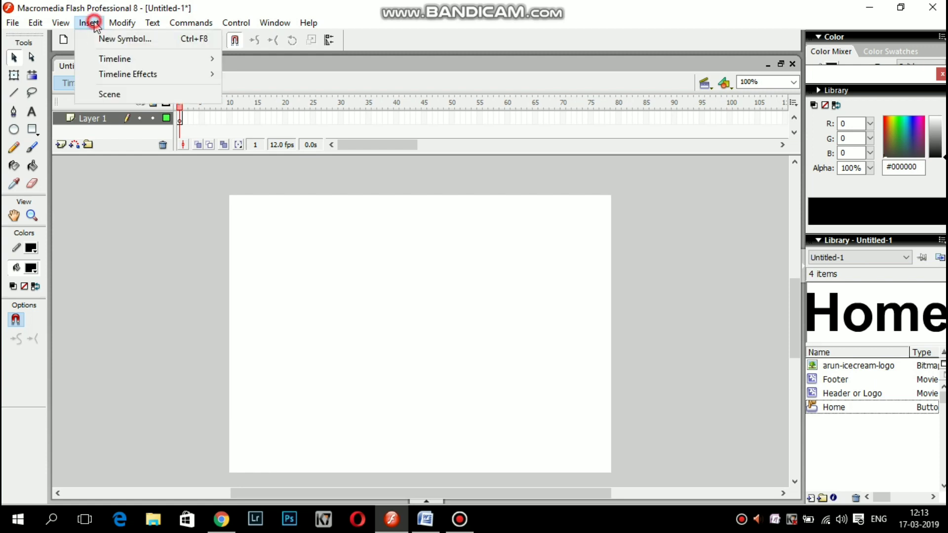
left_click(123, 40)
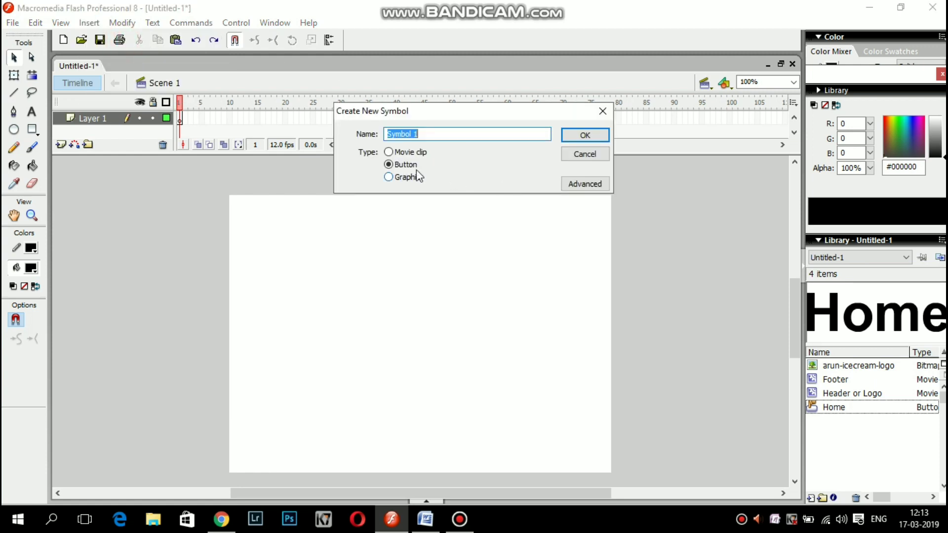
key("BackSpace")
type("Products")
left_click(585, 135)
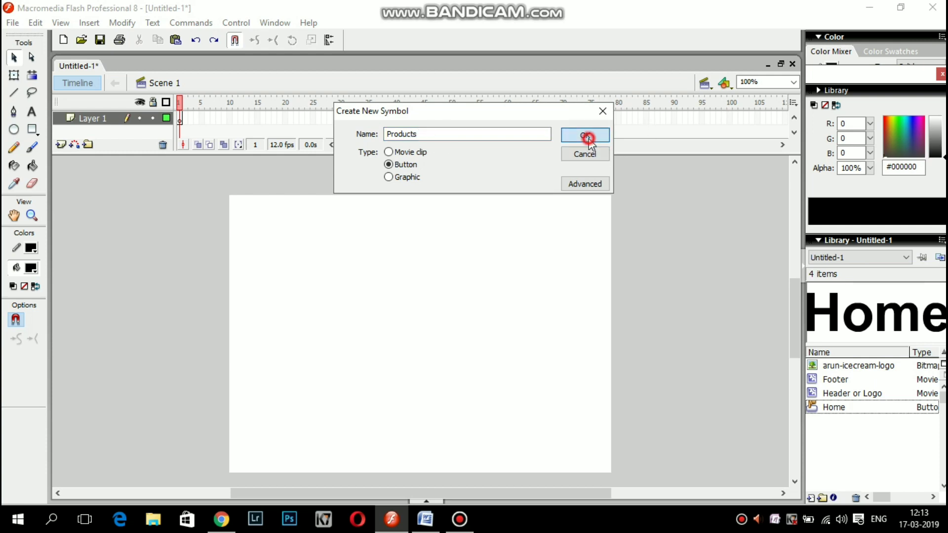
Add a 'Products' text label and break it apart twice into plain shapes.
left_click(31, 112)
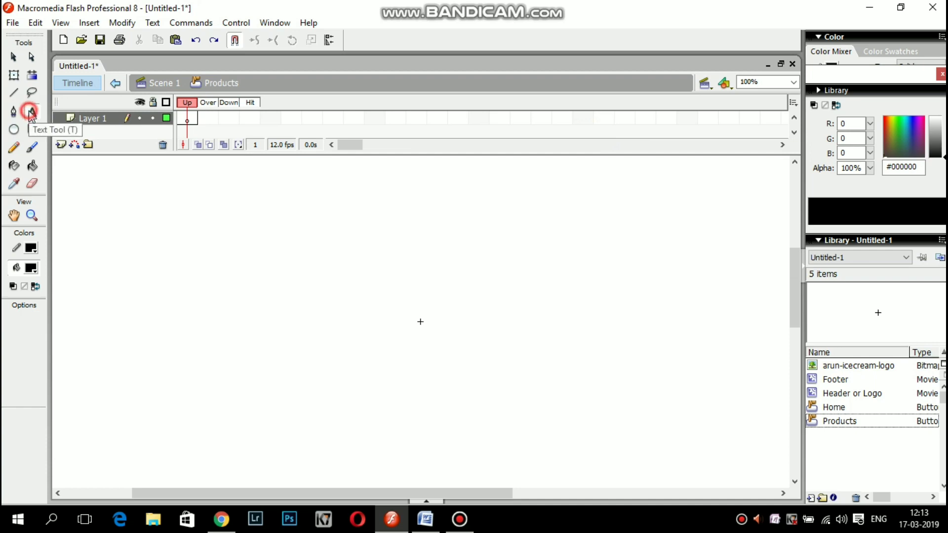
left_click_drag(310, 198, 375, 206)
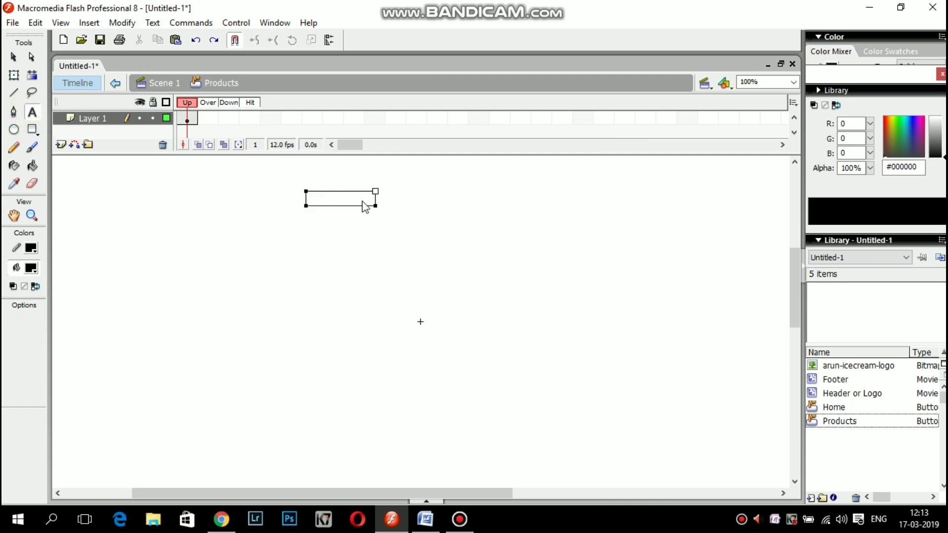
type("Products")
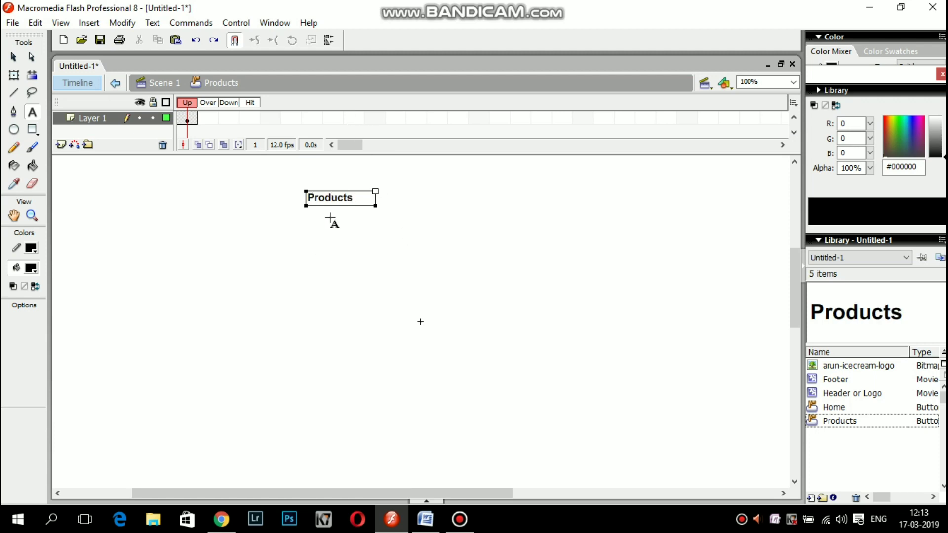
left_click(293, 247)
key("v")
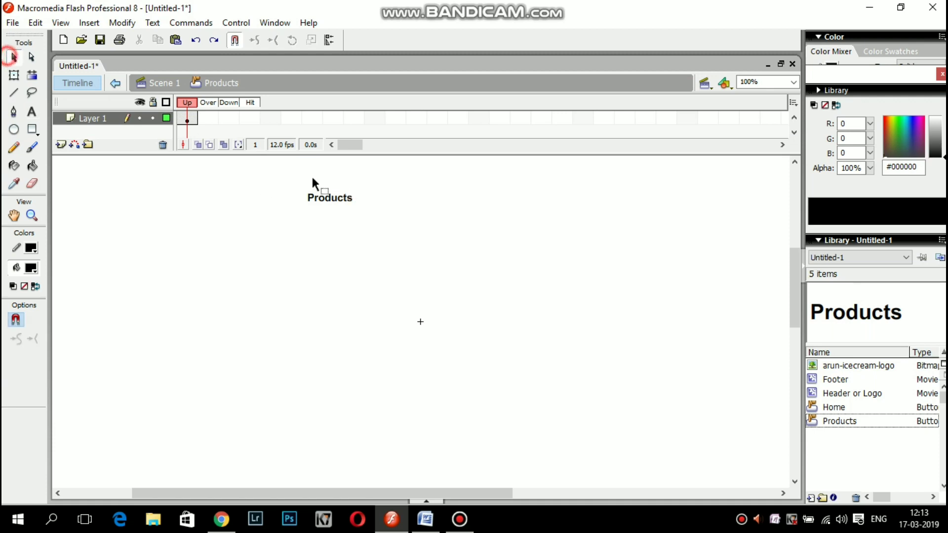
left_click(344, 199)
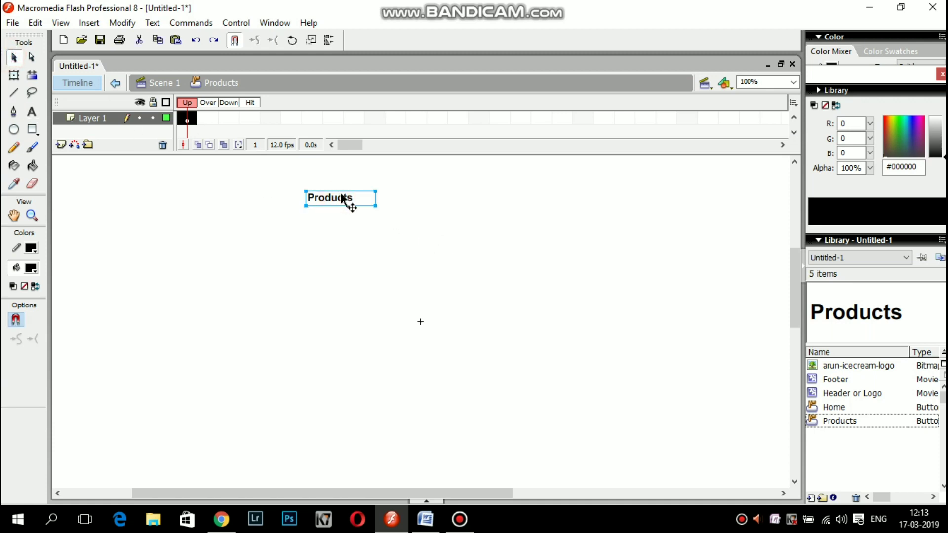
right_click(342, 199)
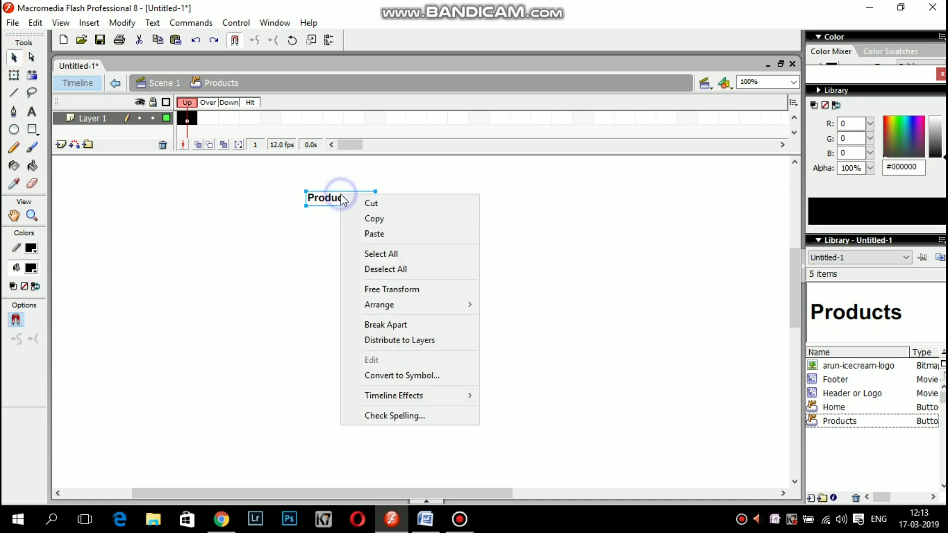
left_click(391, 325)
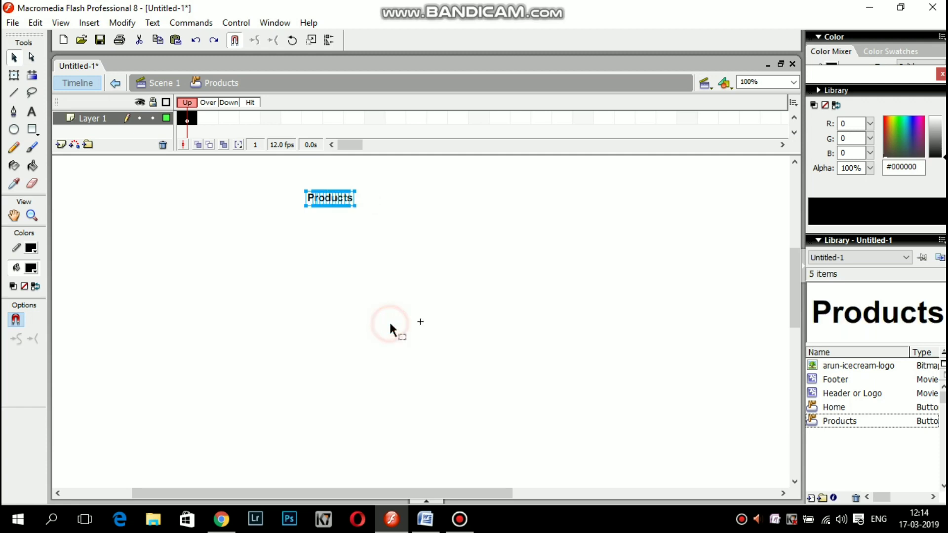
right_click(329, 204)
left_click(360, 332)
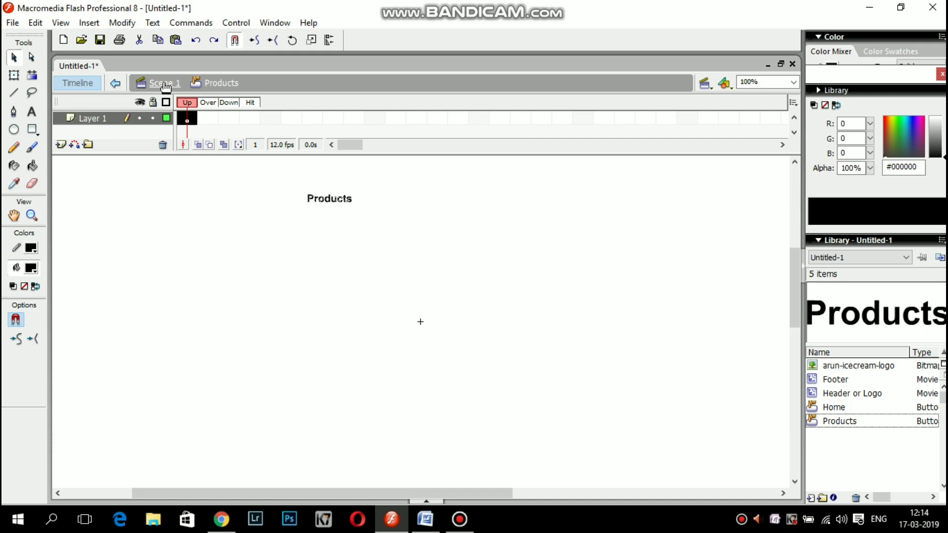
left_click(165, 85)
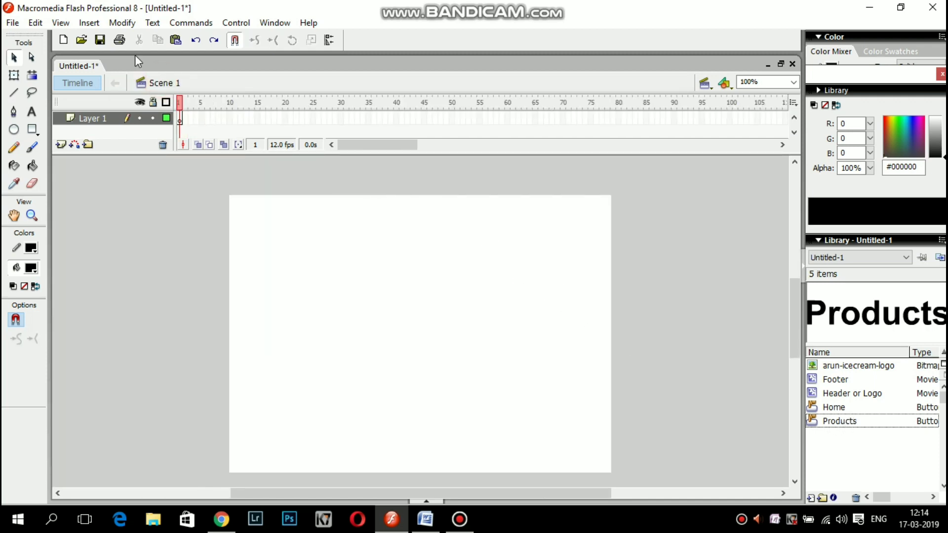
Create a new button symbol named About Us.
left_click(86, 25)
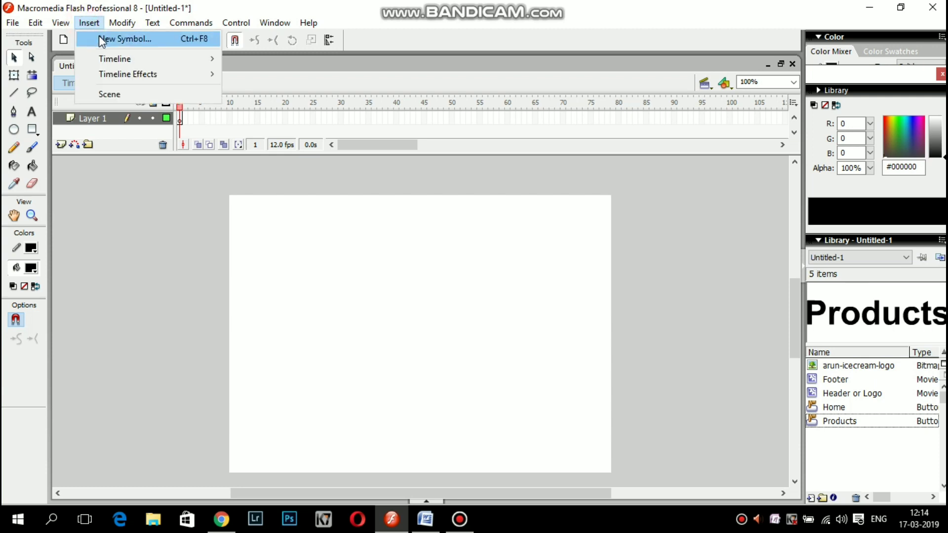
left_click(99, 39)
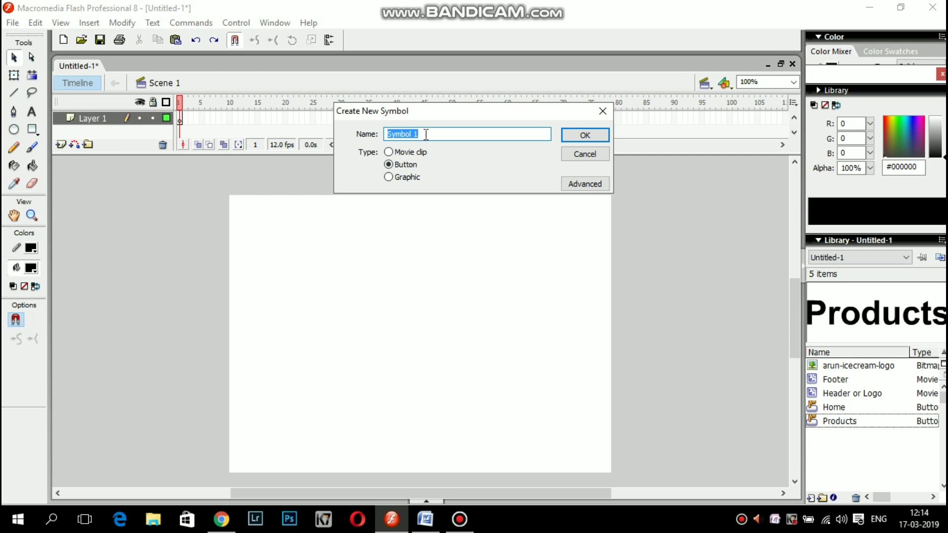
key("BackSpace")
type("About Us")
left_click(591, 137)
Add an 'About Us' text label and break it apart twice into shapes.
left_click(32, 110)
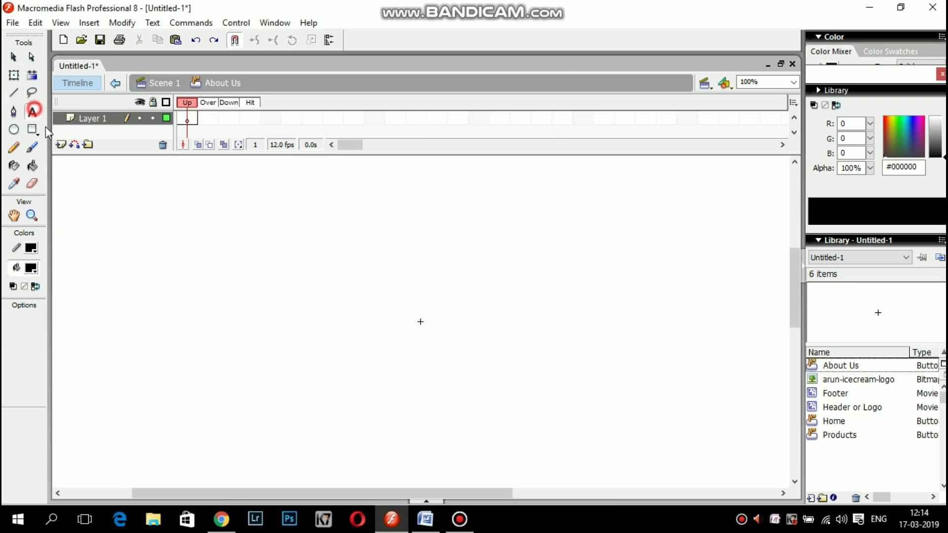
mouse_move(328, 199)
left_mouse_down()
mouse_move(433, 219)
mouse_move(381, 220)
mouse_move(391, 218)
left_mouse_up()
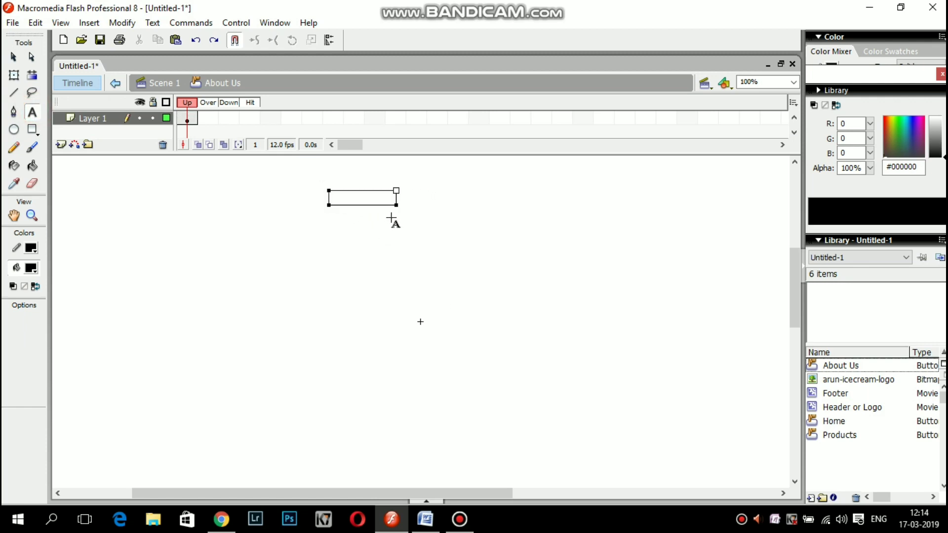
type("Ab")
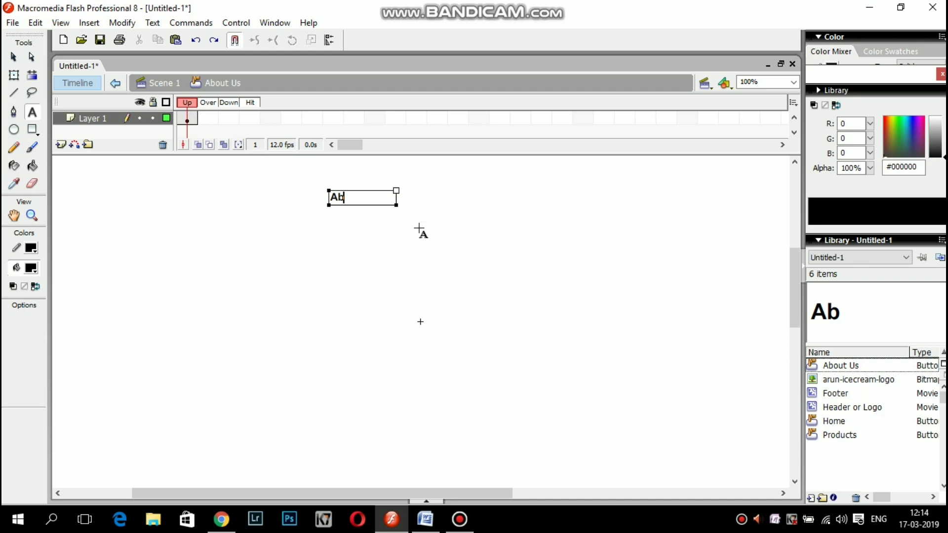
type("out")
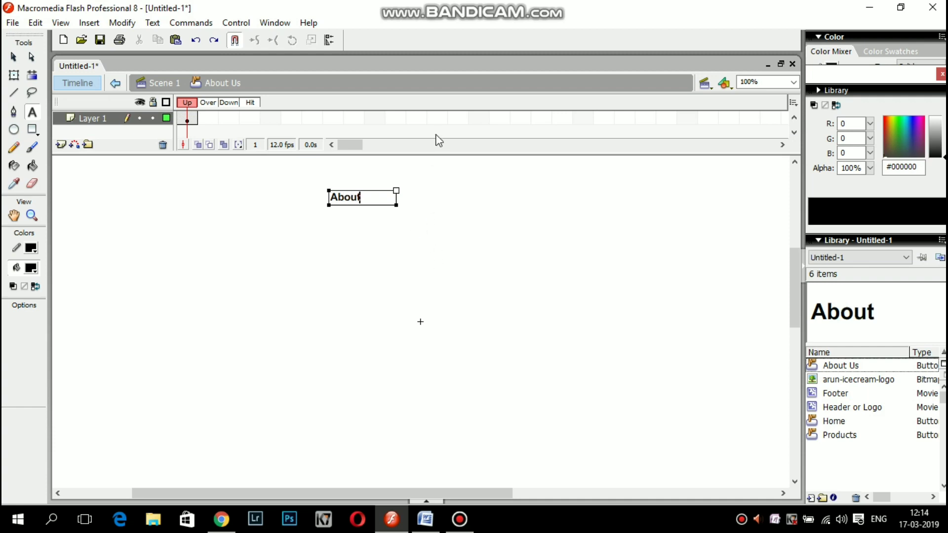
type(" Us")
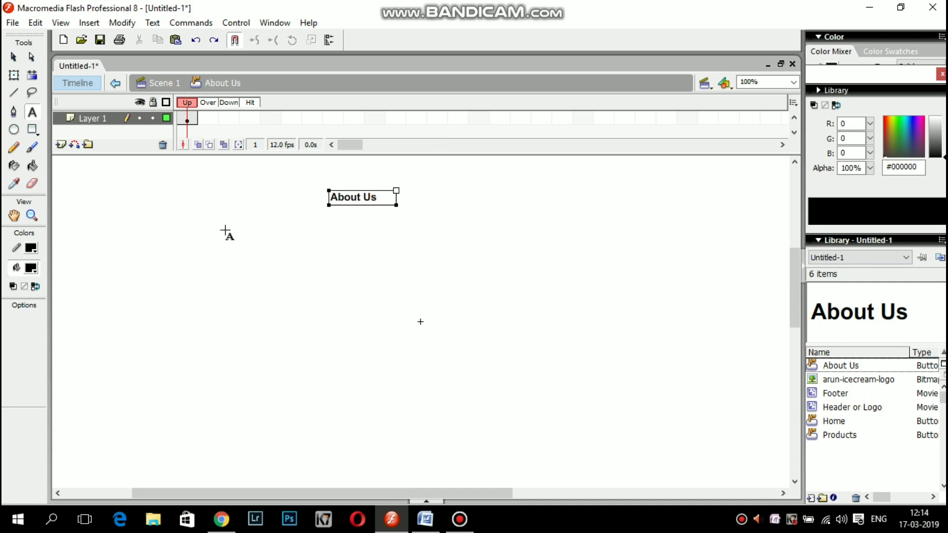
left_click(13, 57)
right_click(368, 192)
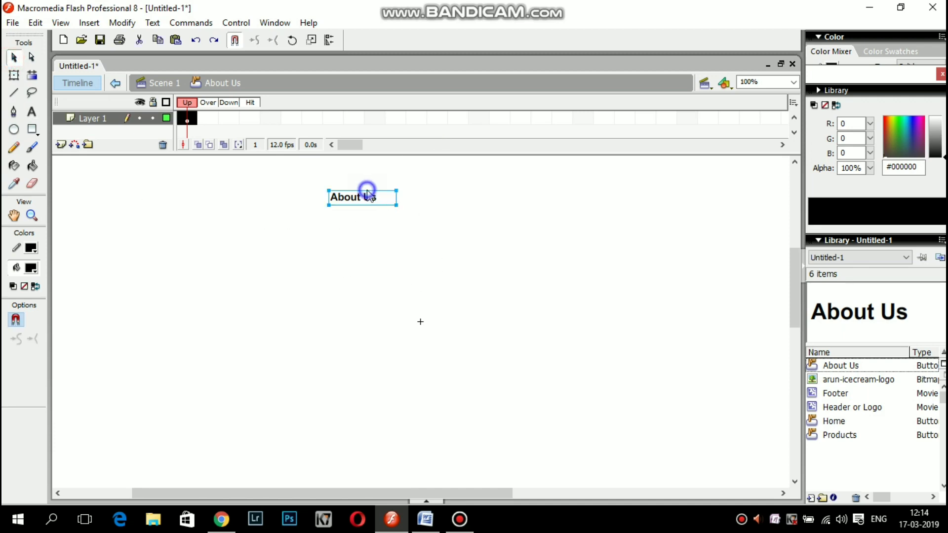
left_click(406, 323)
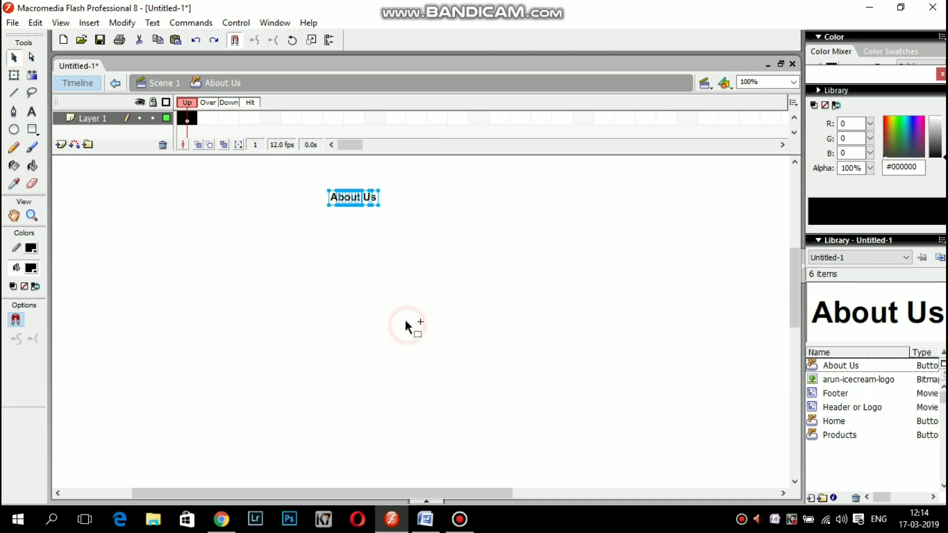
right_click(364, 200)
left_click(395, 331)
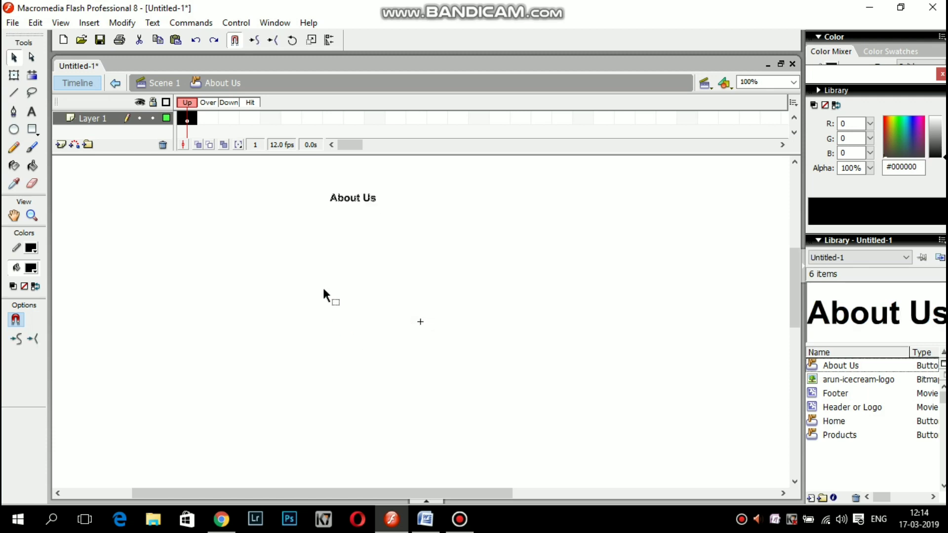
left_click(170, 87)
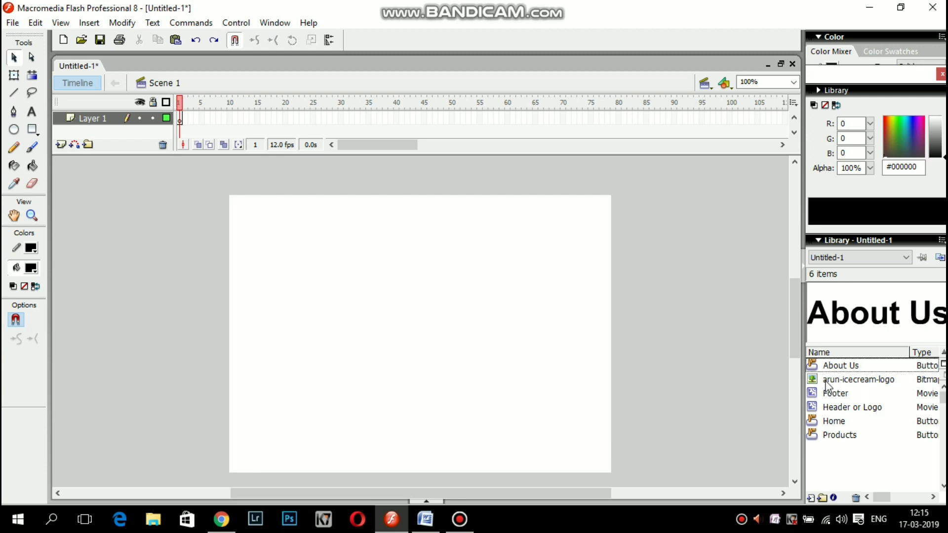
Place the Header or Logo symbol at the stage's top-left and the Footer along the bottom.
mouse_move(844, 380)
left_mouse_down()
mouse_move(268, 209)
mouse_move(882, 434)
mouse_move(848, 379)
left_mouse_up()
left_click_drag(835, 407, 318, 224)
left_click(318, 239)
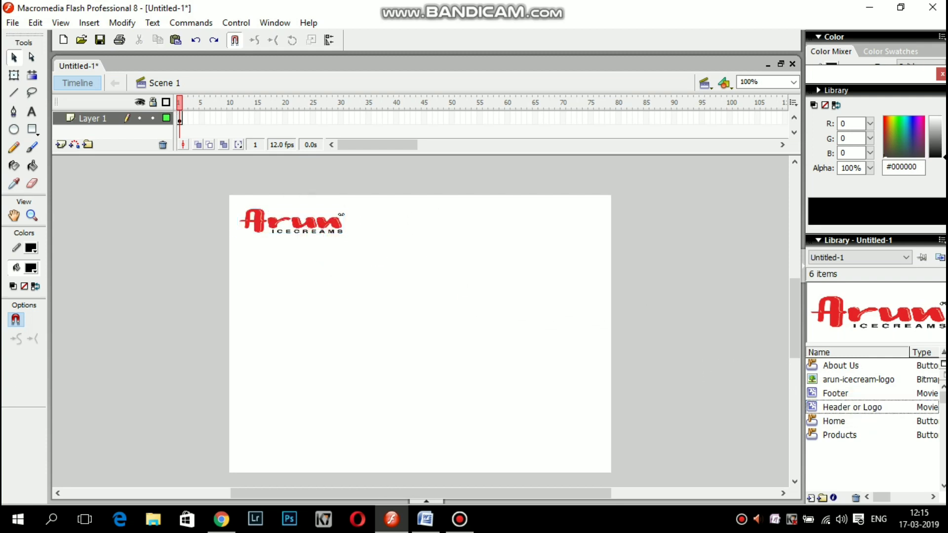
left_click(849, 395)
left_click_drag(861, 397, 414, 464)
left_click(445, 410)
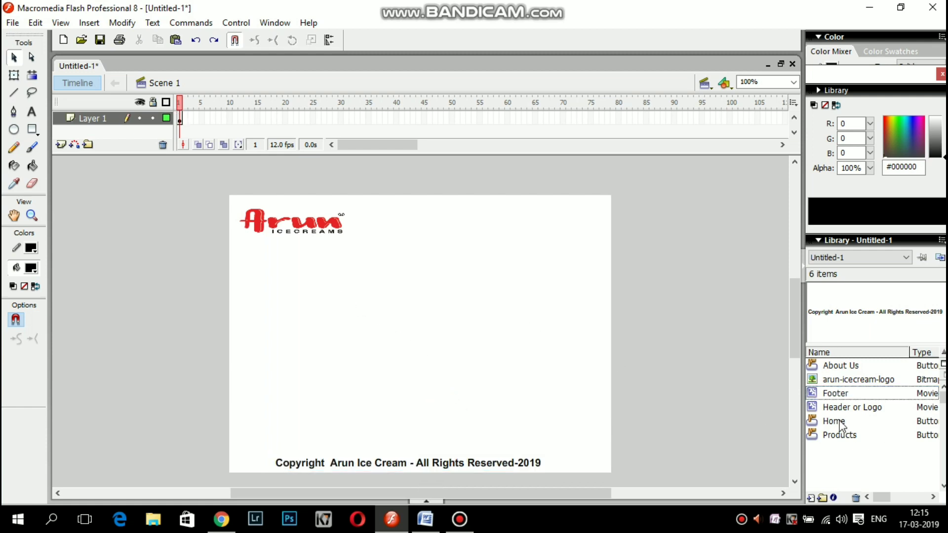
Place the Home, Products and About Us buttons in a row beside the logo.
left_click_drag(847, 421, 396, 227)
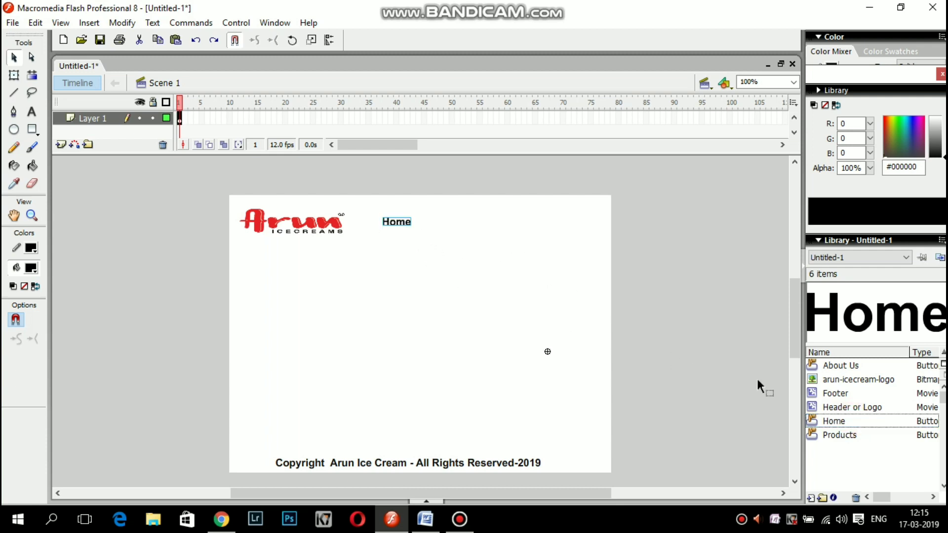
left_click(840, 435)
left_click_drag(850, 439, 467, 237)
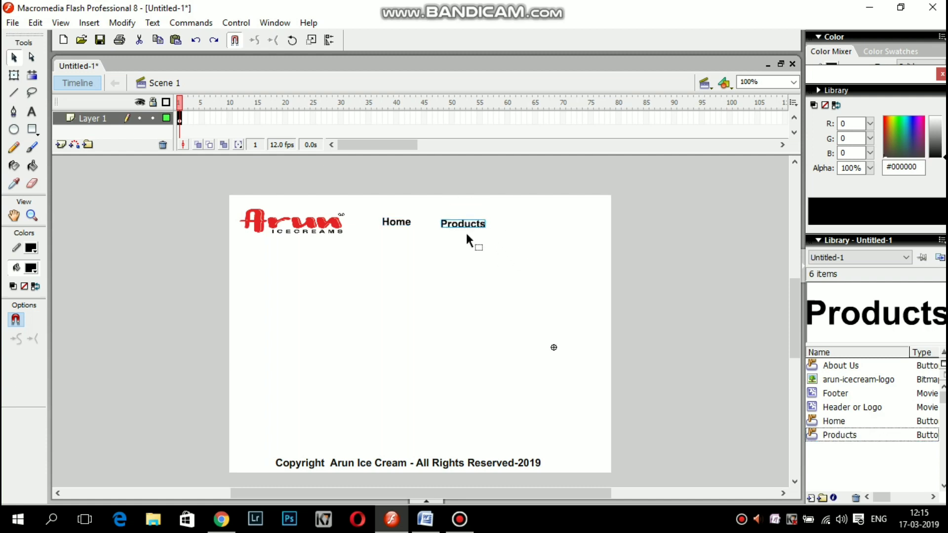
left_click(469, 248)
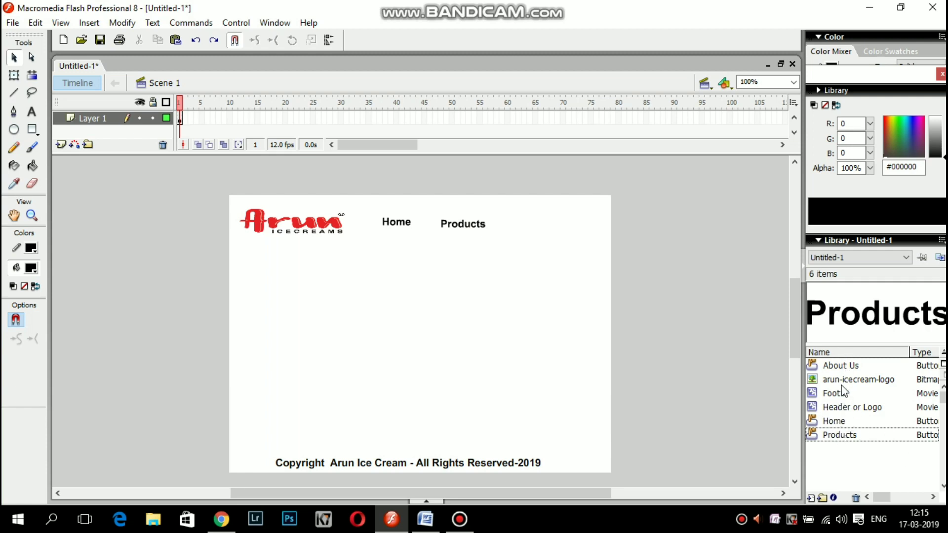
left_click(830, 367)
left_click_drag(830, 366, 548, 230)
left_click(541, 289)
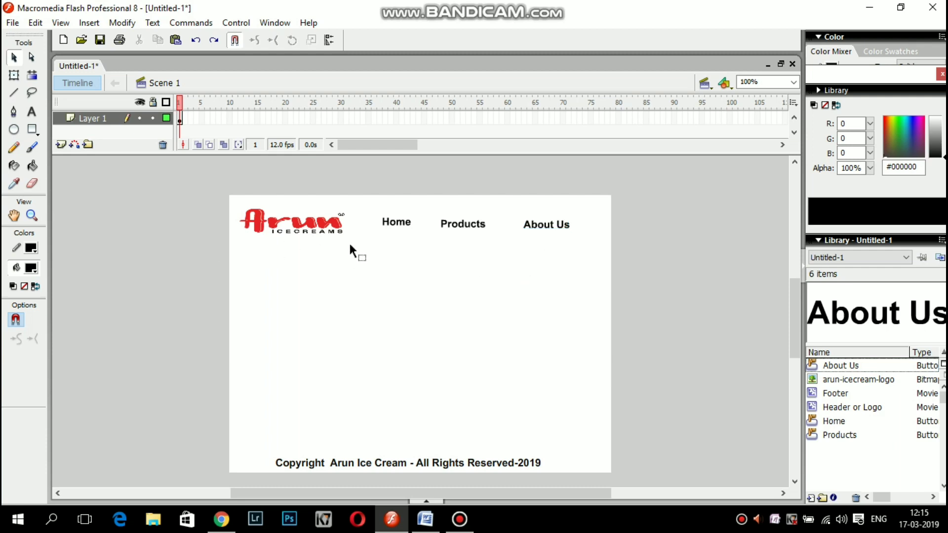
Open the Actions panel for the Home button instance on the stage.
left_click(404, 226)
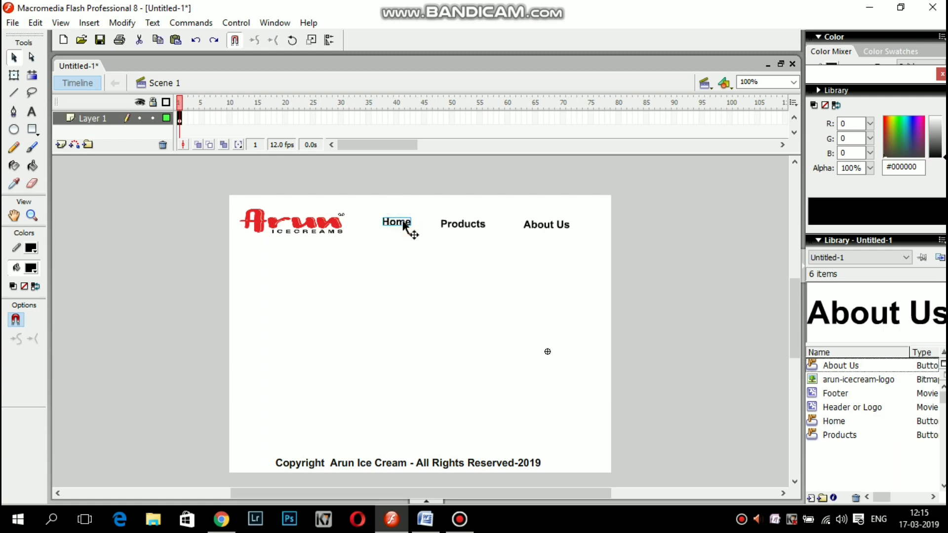
right_click(404, 226)
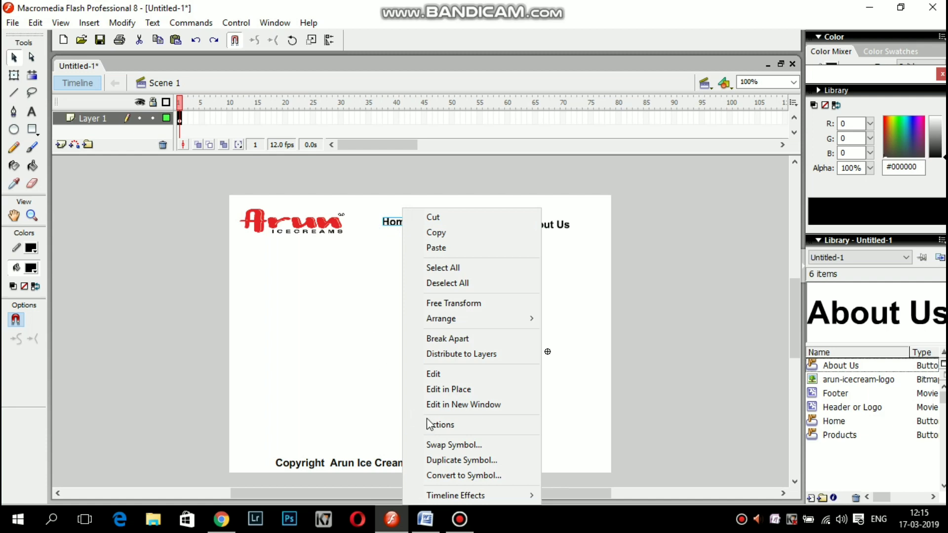
left_click(441, 425)
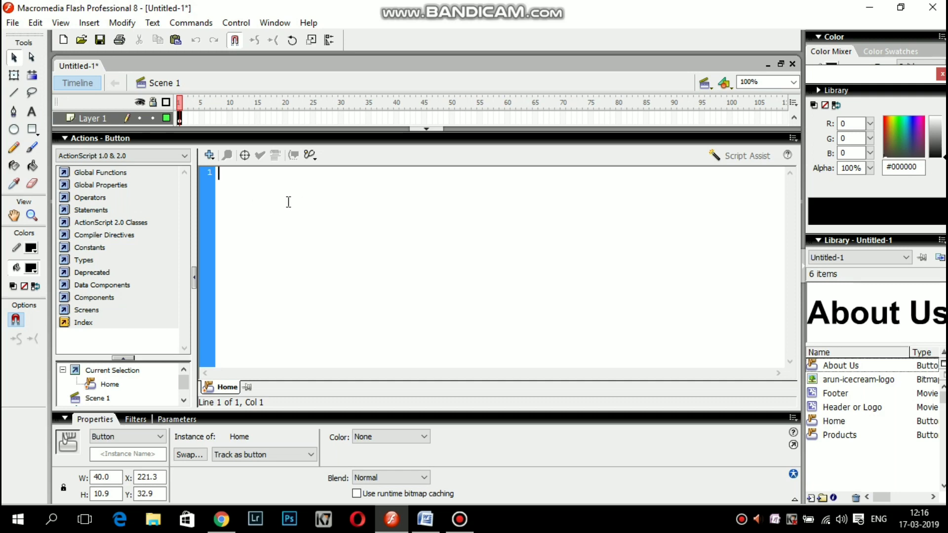
Write on(release) { gotoAndStop(1); } as the Home button's script.
type("on (")
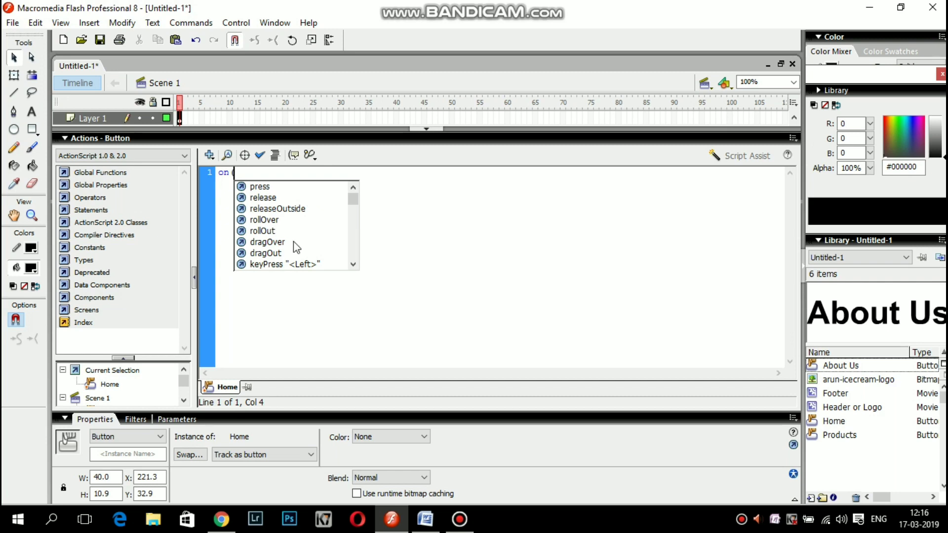
type("re")
key("Return")
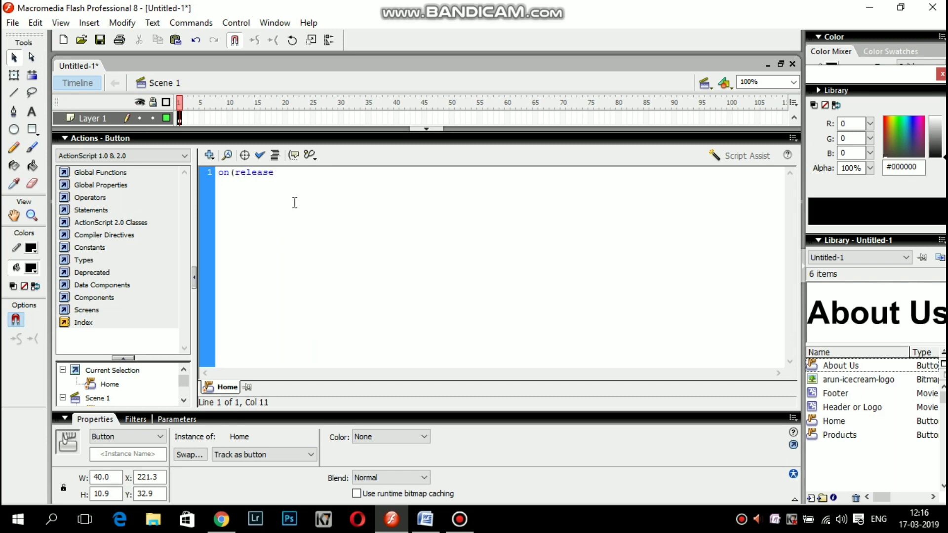
type(")")
key("Return")
key("Return")
type("{")
key("Return")
type("gotoAndStop")
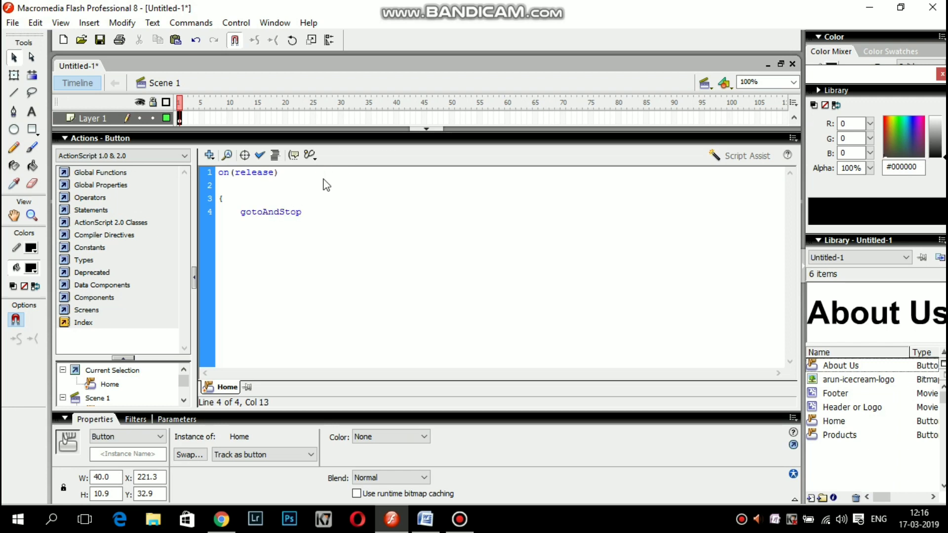
type("(1)")
key("Return")
key("Return")
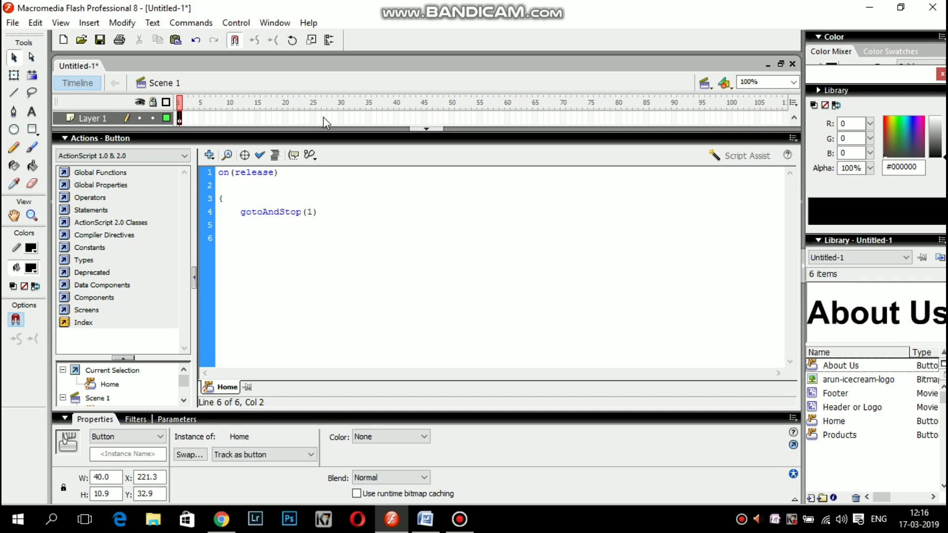
Select and copy the whole Home button script, then collapse the Actions panel.
left_click(320, 208)
left_click_drag(219, 174, 221, 240)
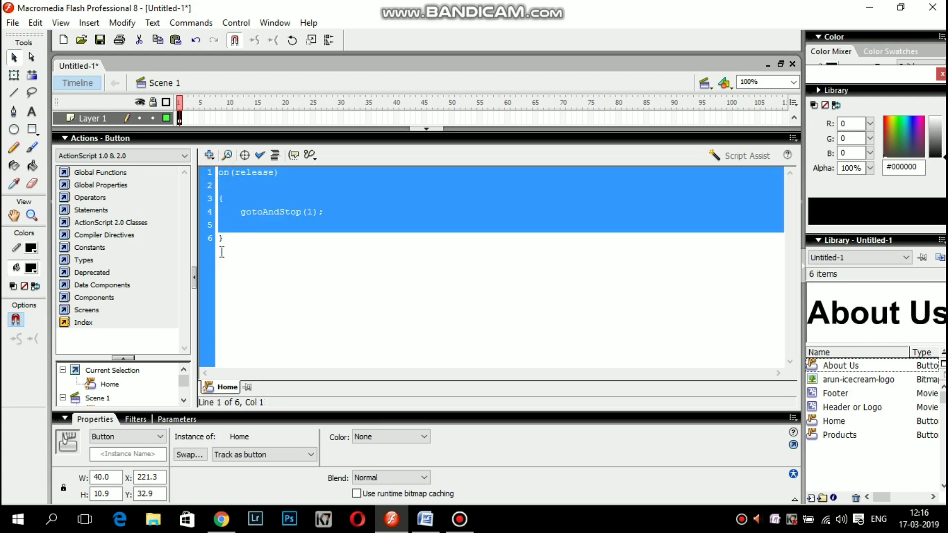
type("o")
left_click(269, 254)
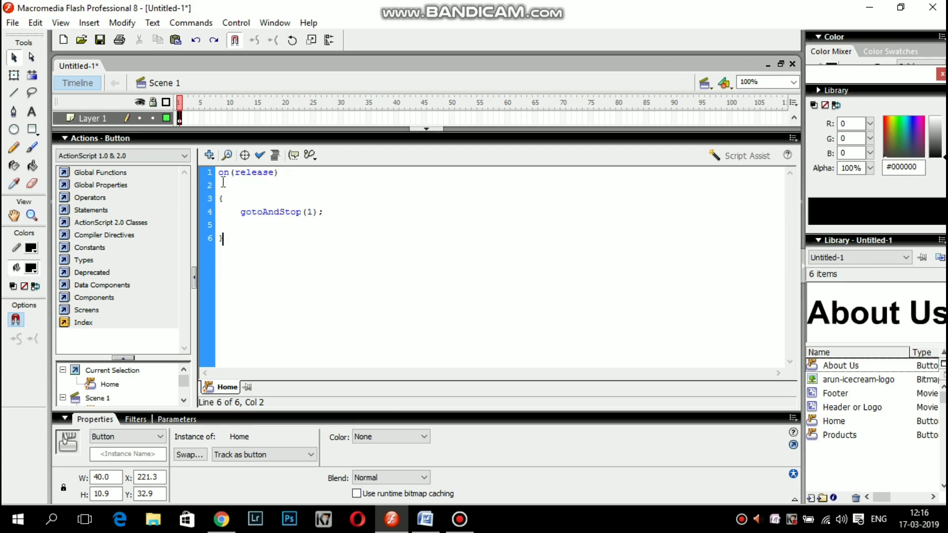
left_click_drag(219, 174, 218, 252)
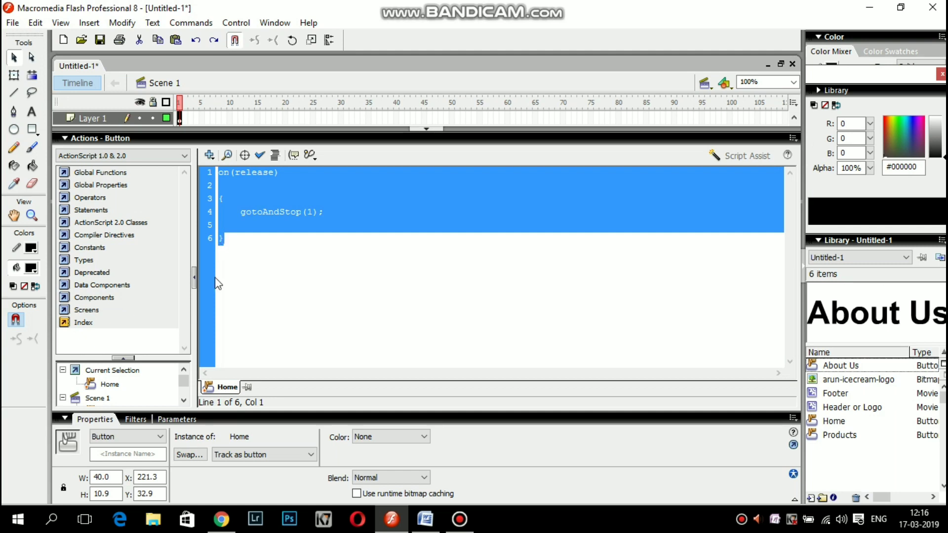
left_click(432, 128)
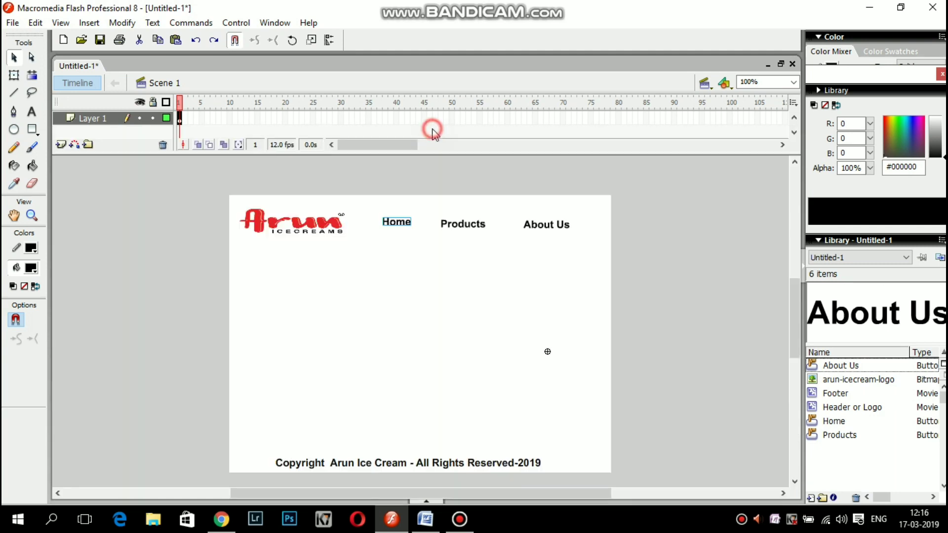
Give the Products button the pasted release script with gotoAndStop(2).
left_click(454, 224)
right_click(453, 221)
left_click(422, 270)
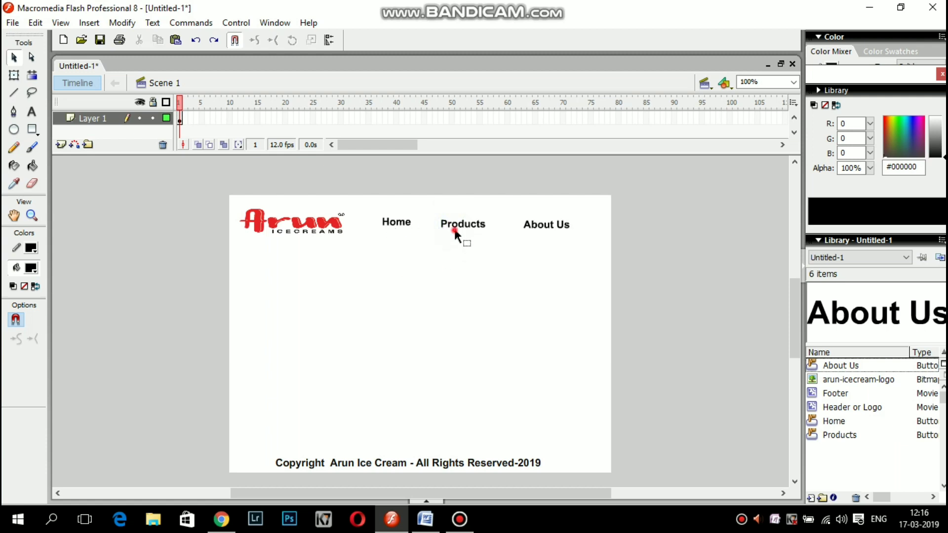
left_click(454, 228)
right_click(455, 228)
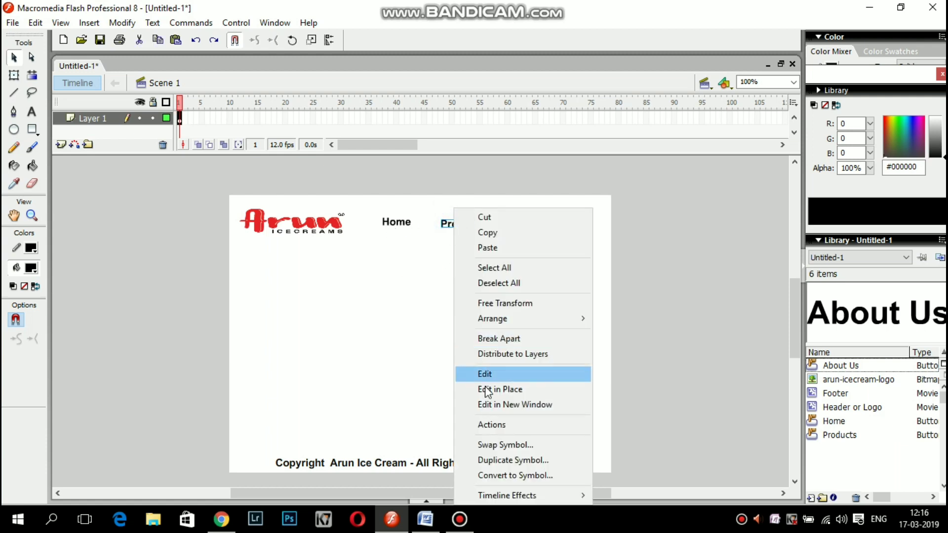
left_click(490, 424)
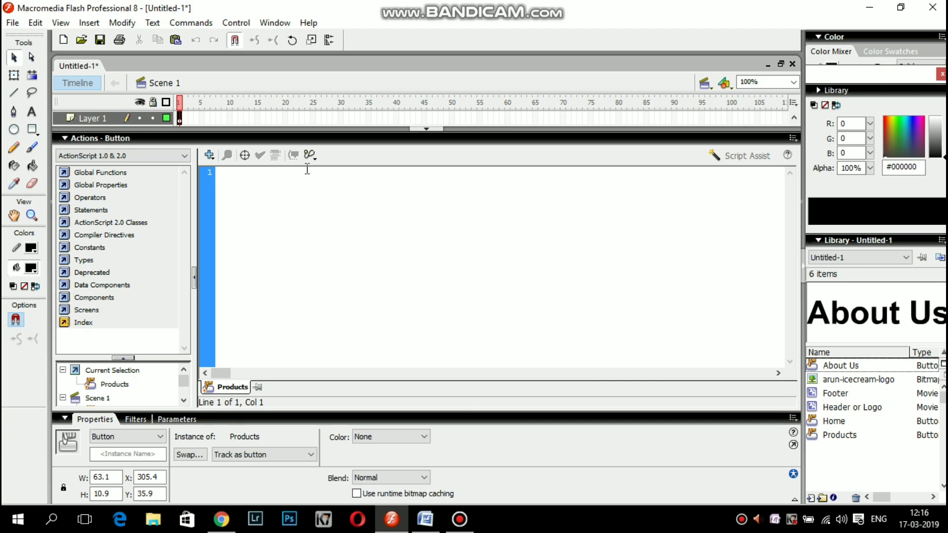
type("on(release)  { \tgotoAndStop(1);  }")
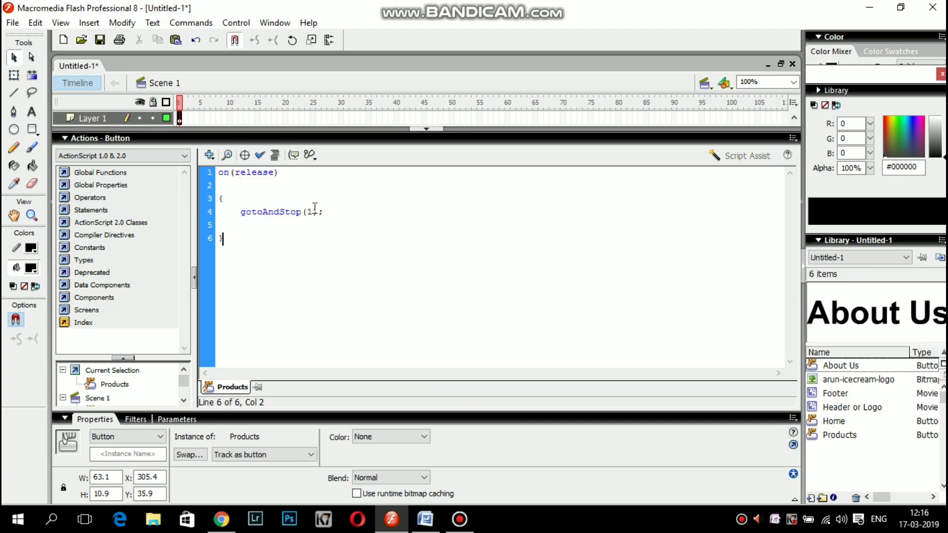
left_click(312, 212)
type("2")
left_click(426, 130)
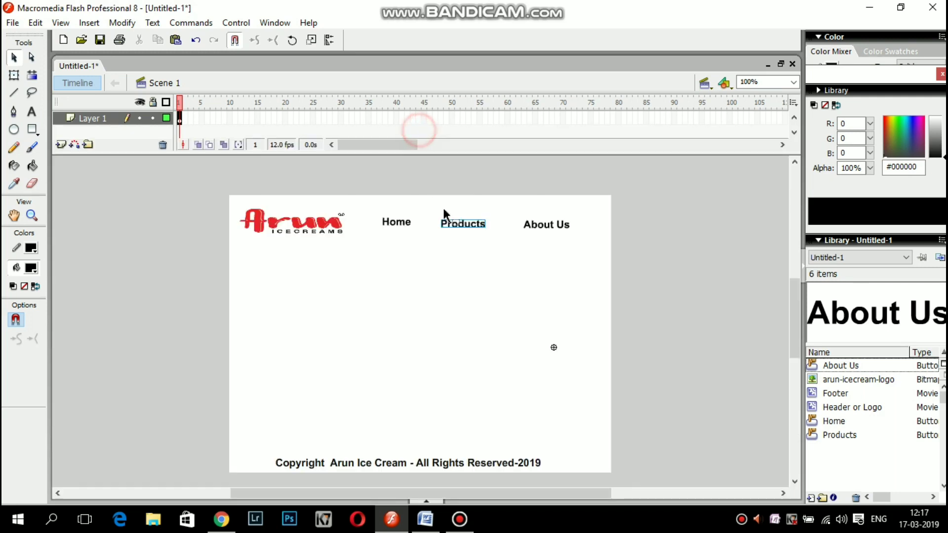
Give the About Us button the pasted release script with gotoAndStop(3).
left_click(538, 228)
right_click(537, 227)
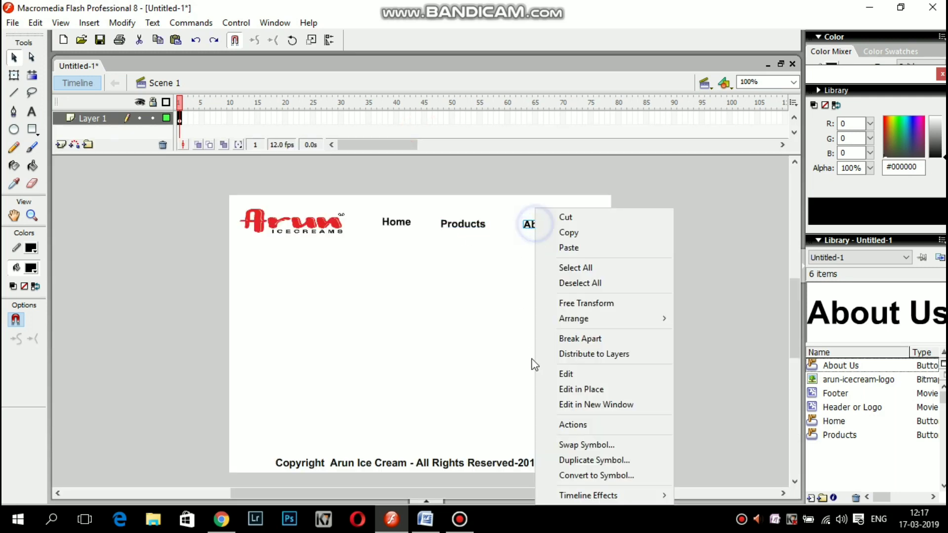
left_click(572, 425)
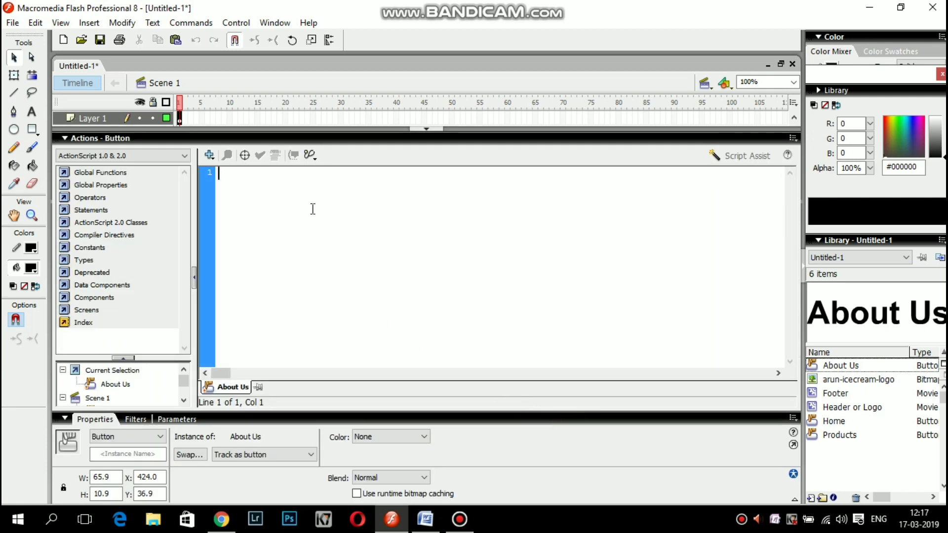
type("on(release)  { \tgotoAndStop(1);  }")
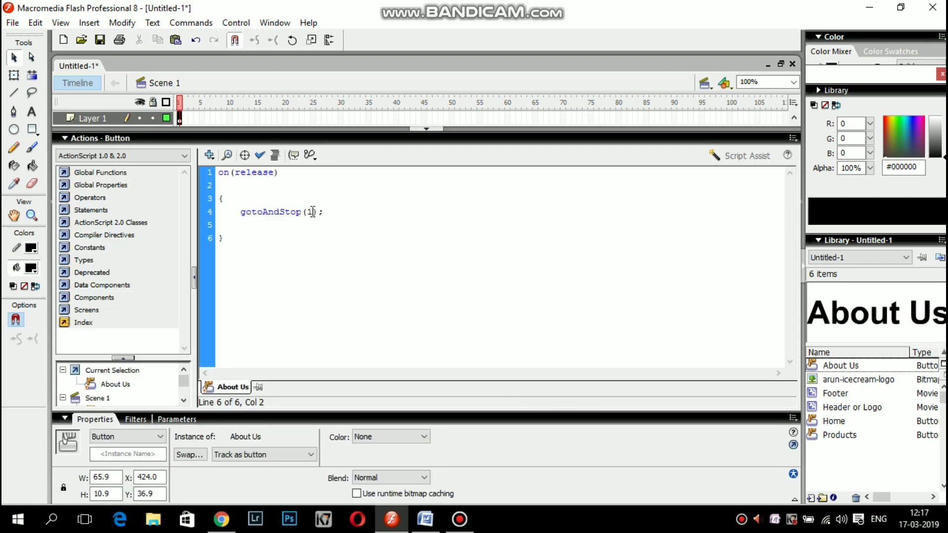
left_click(312, 212)
type("3")
left_click(428, 129)
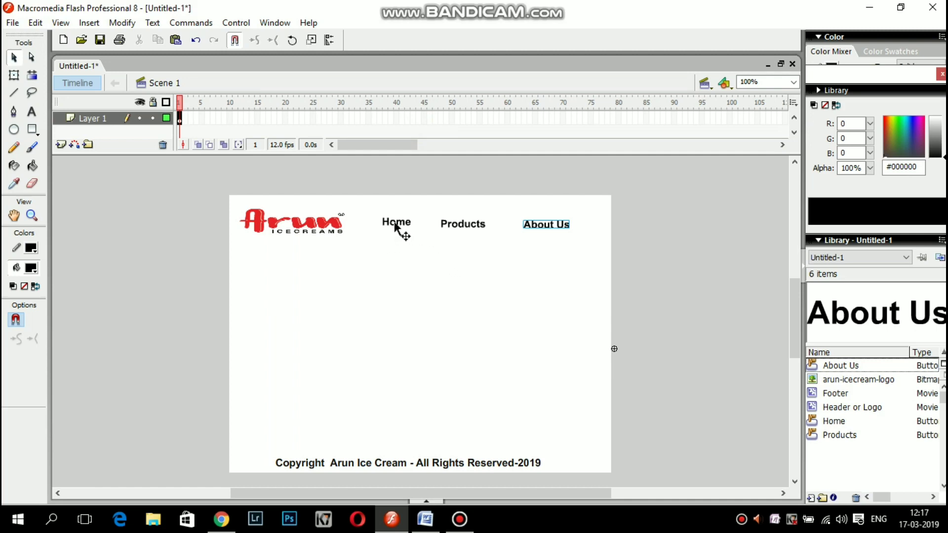
Insert keyframes at frames 2 and 3 of Layer 1 with F6, then return to frame 1.
left_click(181, 122)
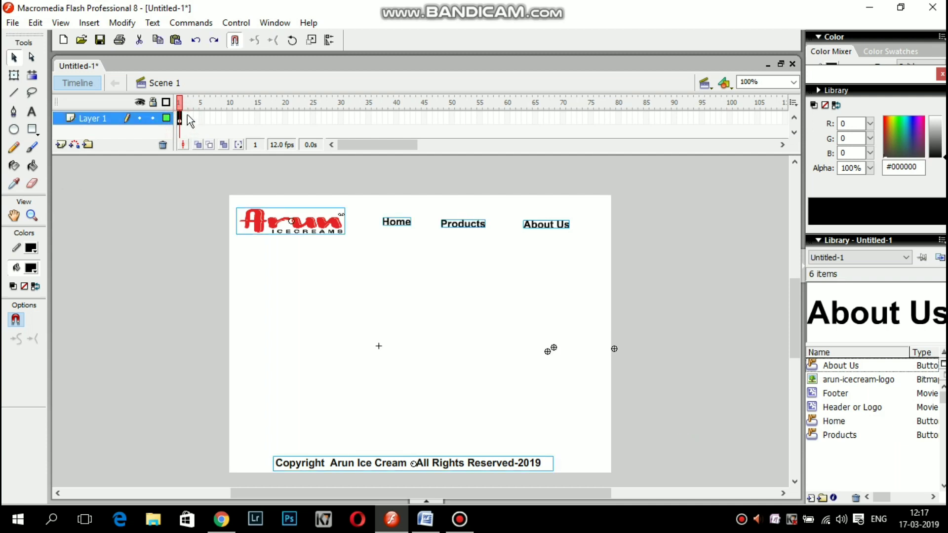
key("F6")
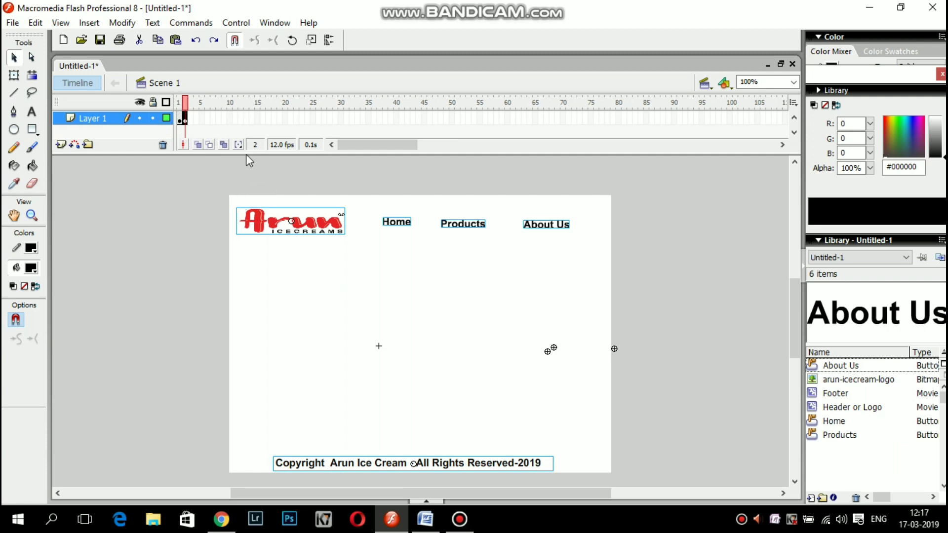
key("F6")
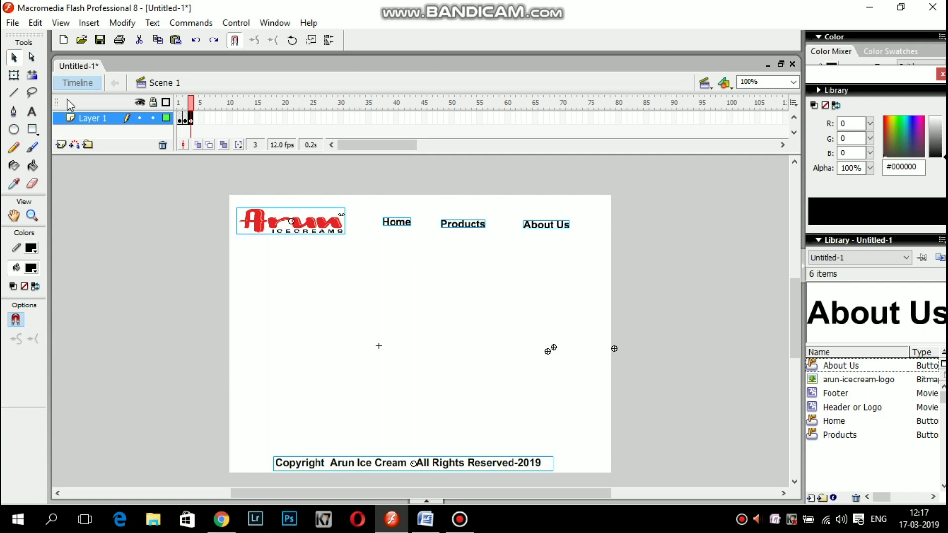
left_click(180, 120)
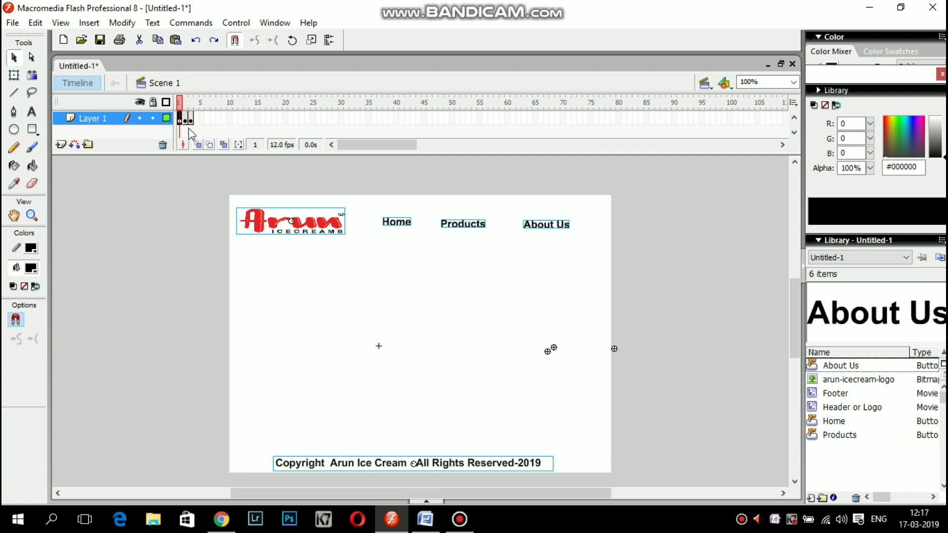
left_click(397, 248)
left_click(397, 226)
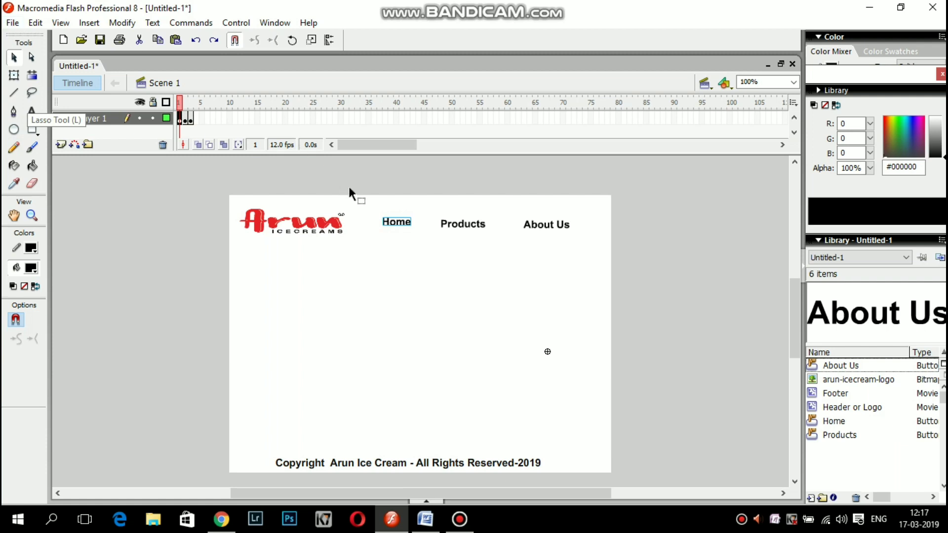
Import the 'home page center' image onto the stage via File > Import > Import to Stage.
left_click(12, 23)
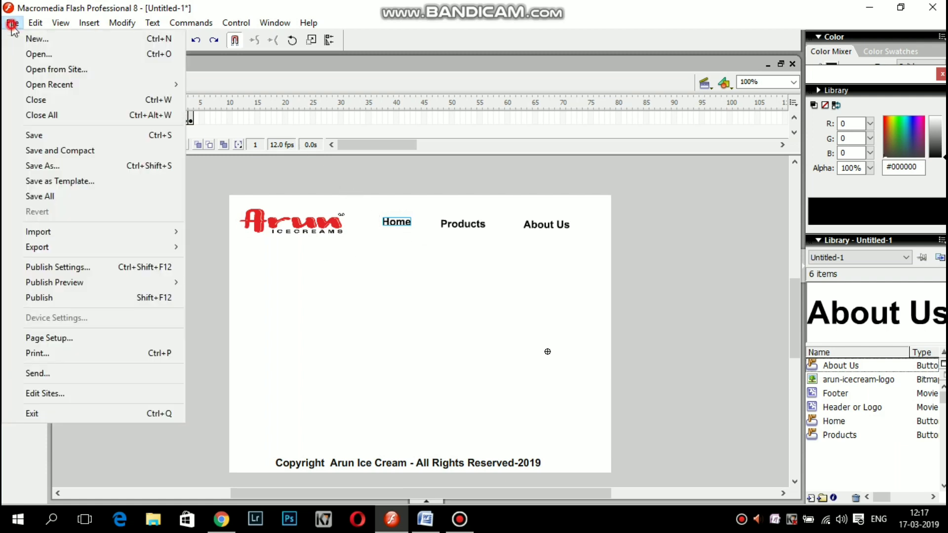
mouse_move(29, 232)
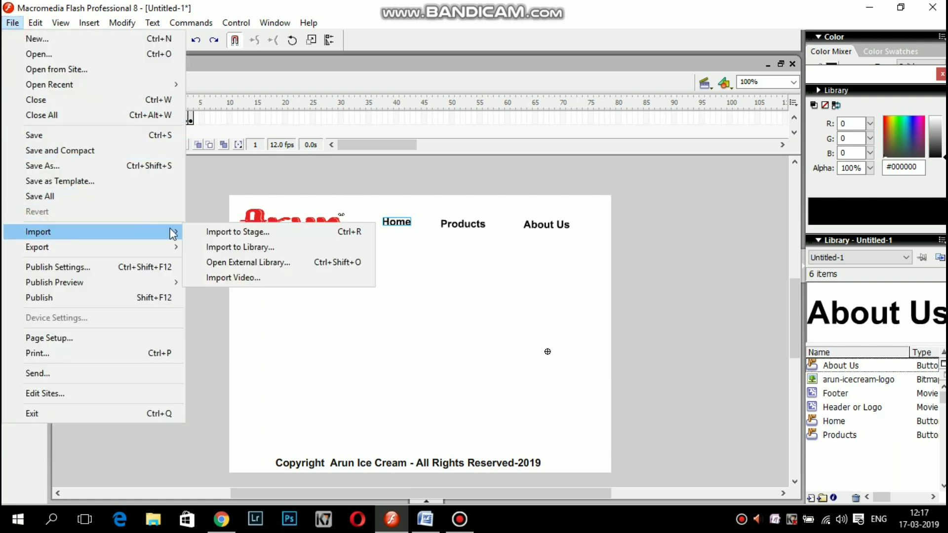
left_click(220, 233)
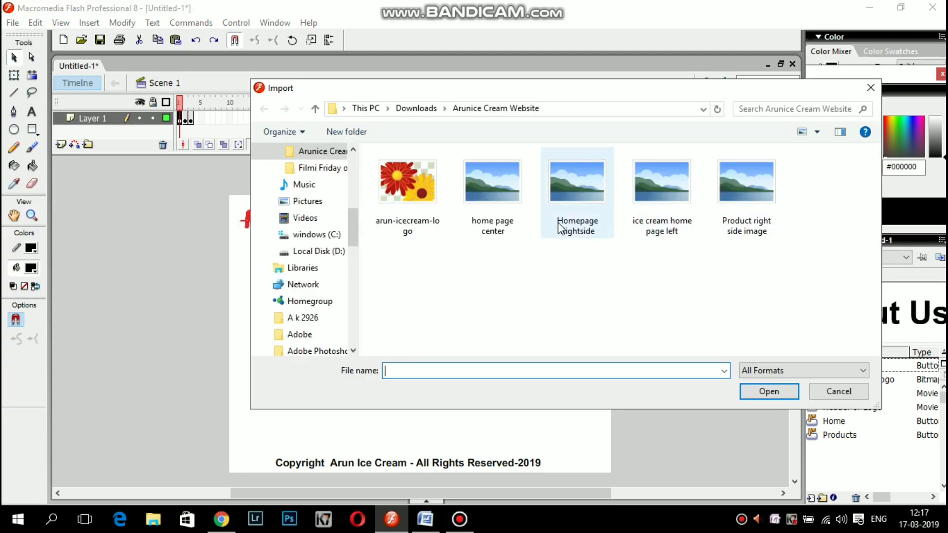
left_click(525, 223)
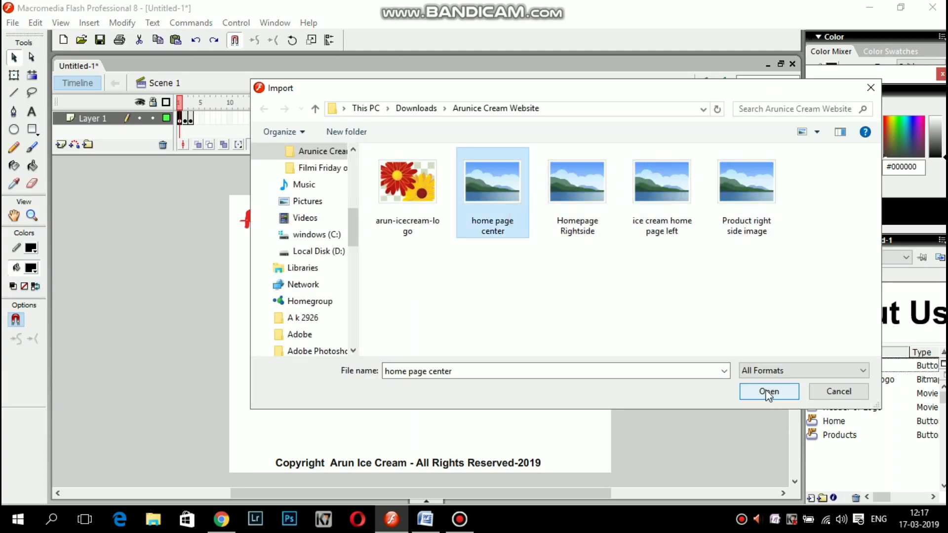
left_click(767, 391)
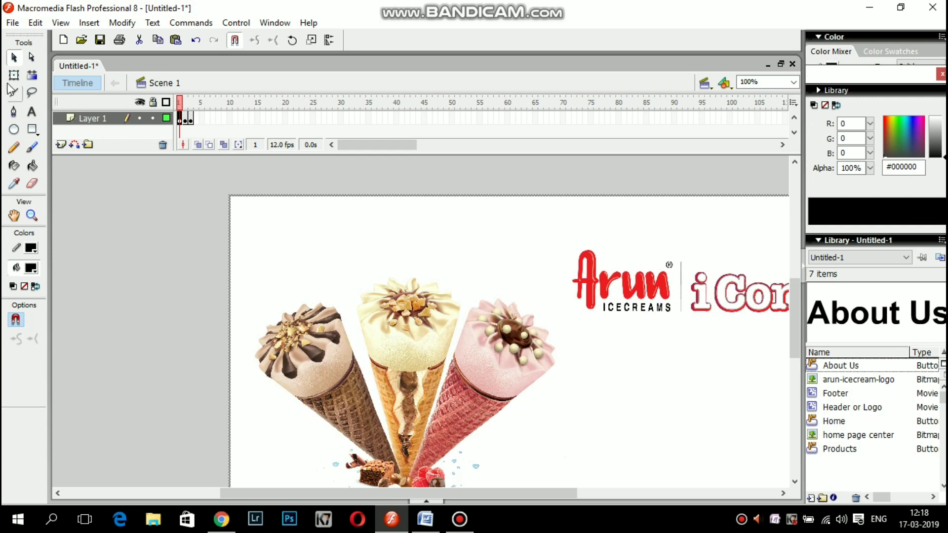
Scale and move the home page center image with Free Transform to fill the area between the buttons and footer.
left_click(279, 235)
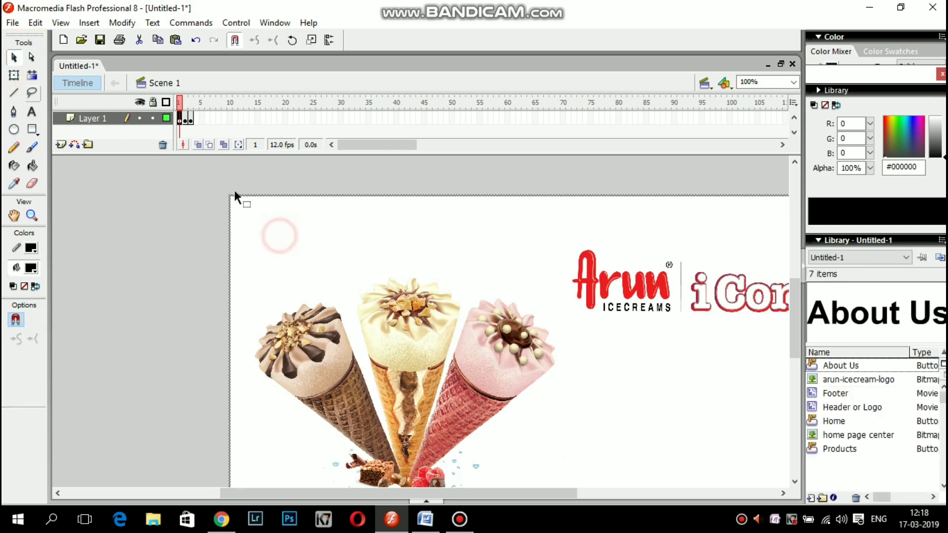
key("q")
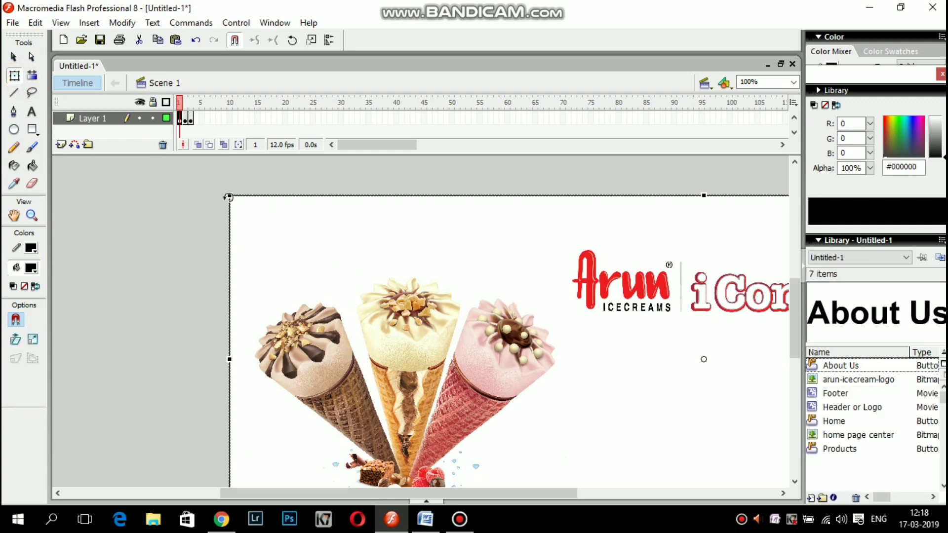
left_click_drag(229, 194, 552, 282)
left_click_drag(662, 340, 374, 301)
left_click_drag(570, 400, 592, 413)
left_click_drag(543, 390, 602, 450)
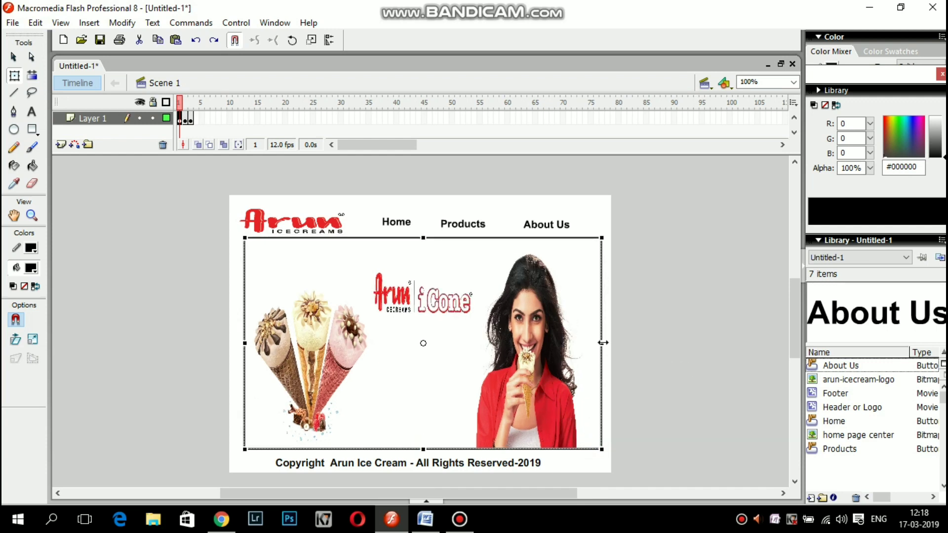
left_click_drag(603, 343, 558, 362)
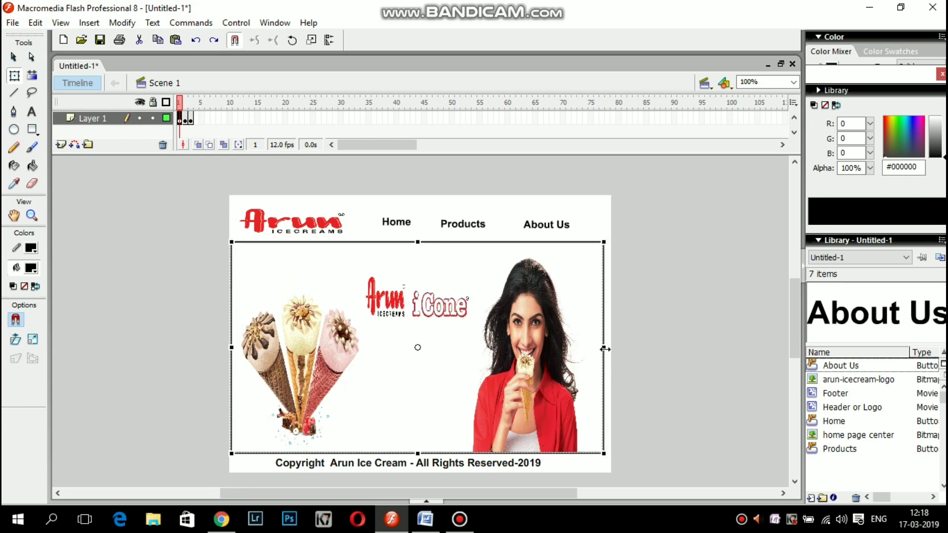
left_click_drag(606, 348, 611, 349)
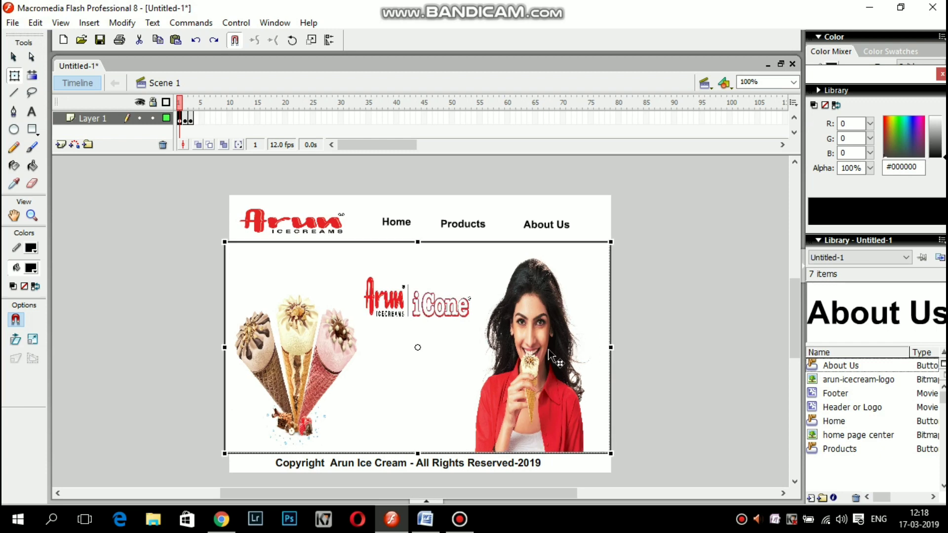
left_click_drag(549, 352, 553, 353)
left_click(660, 370)
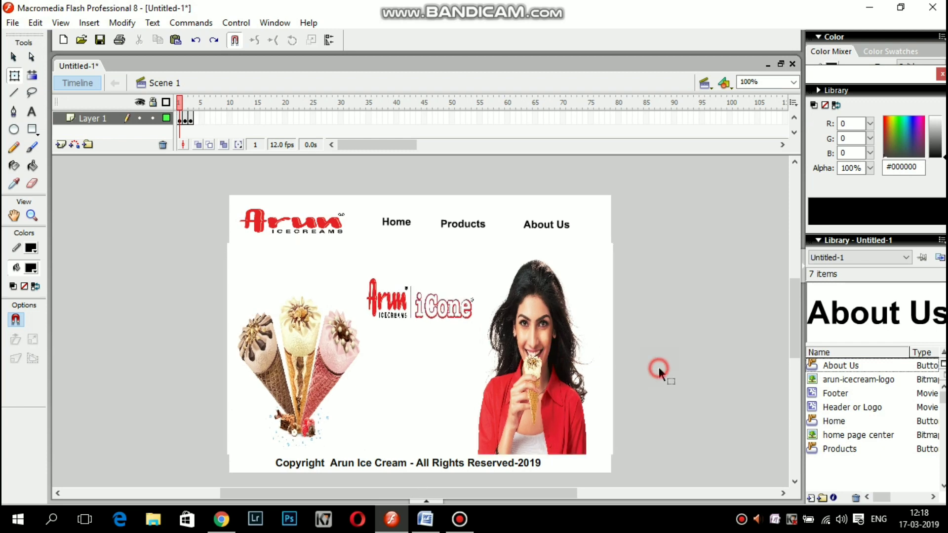
Go to frame 2 and select the Products button, switching back to the Selection tool.
left_click(465, 224)
left_click(409, 226)
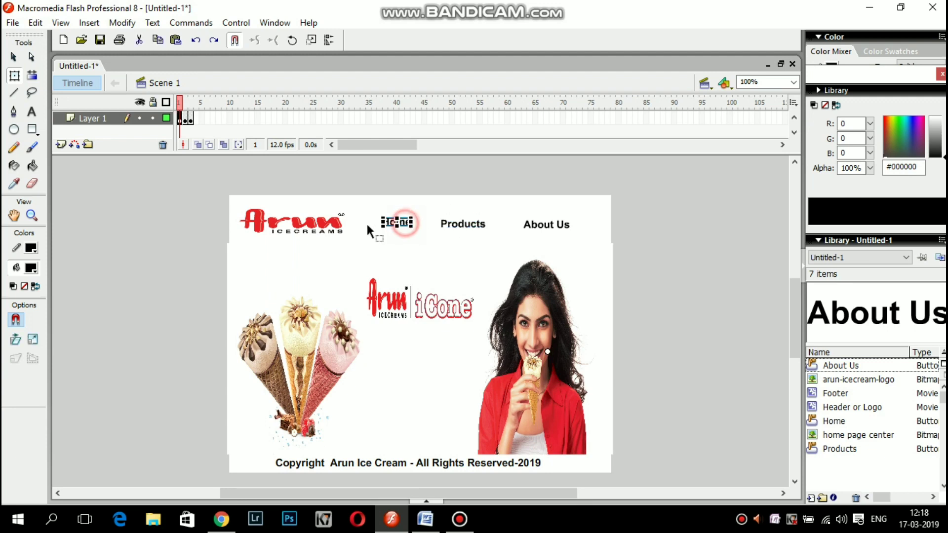
left_click(144, 220)
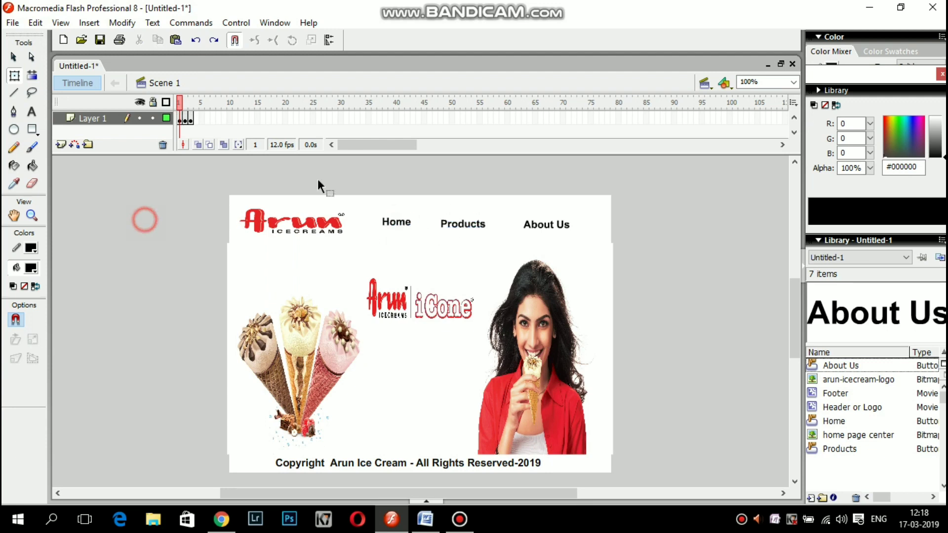
left_click(187, 121)
left_click(457, 226)
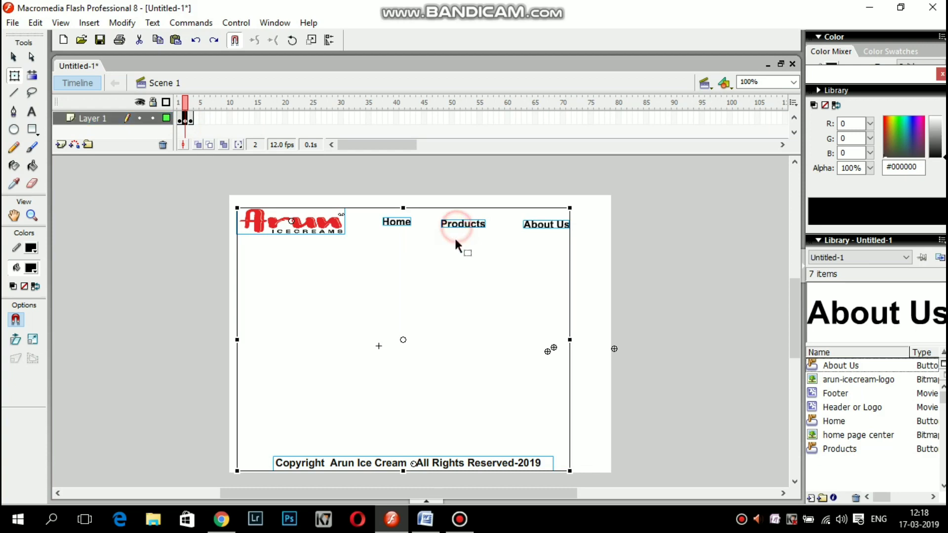
left_click(155, 253)
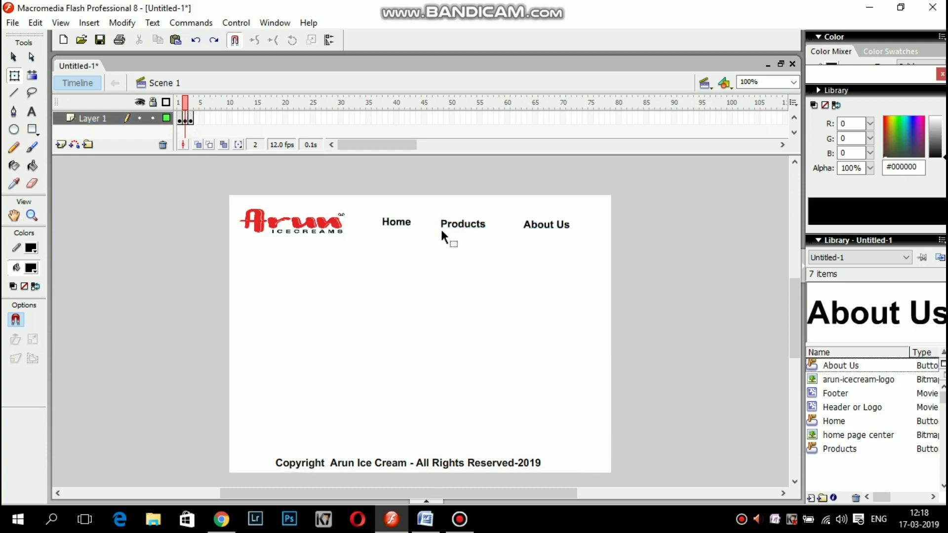
left_click(469, 229)
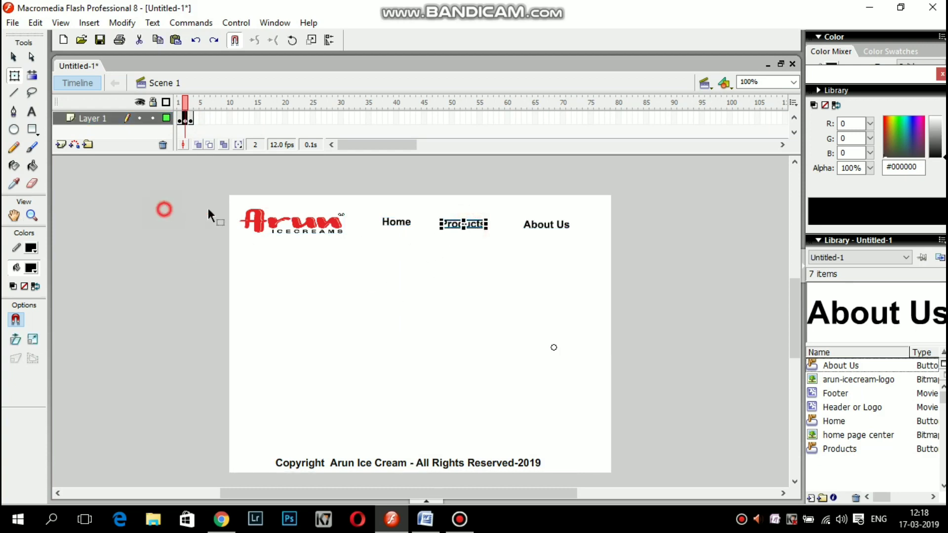
left_click(461, 228)
left_click(14, 58)
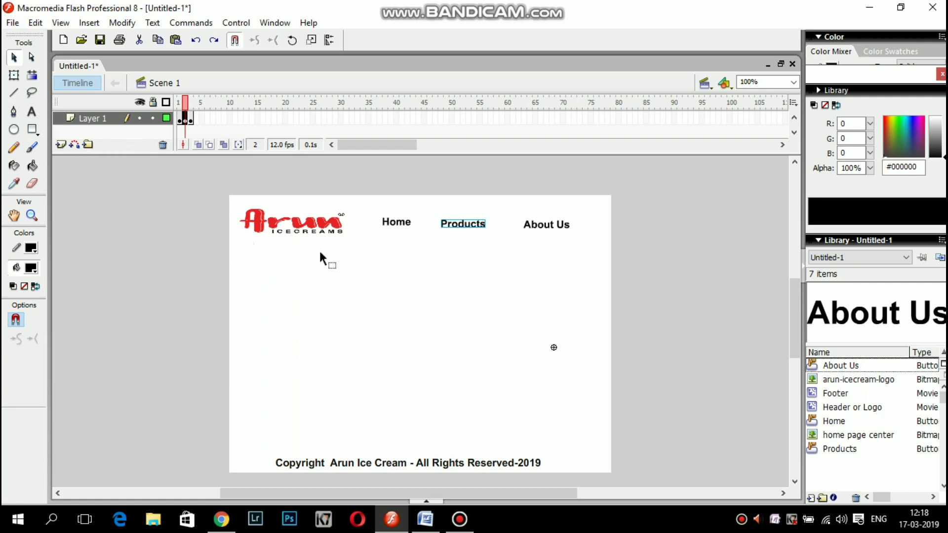
left_click(12, 22)
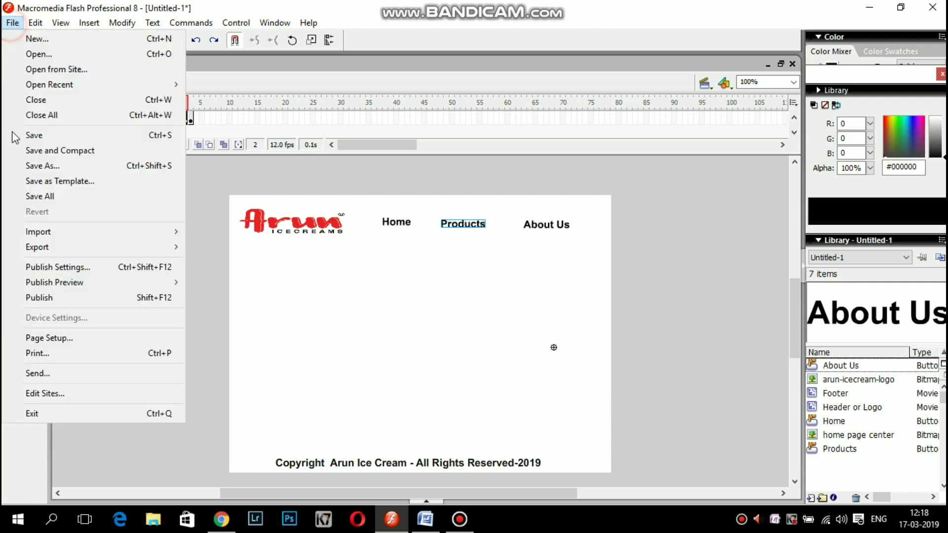
Start Import to Stage and browse the file dialog for the product image.
mouse_move(119, 252)
mouse_move(163, 232)
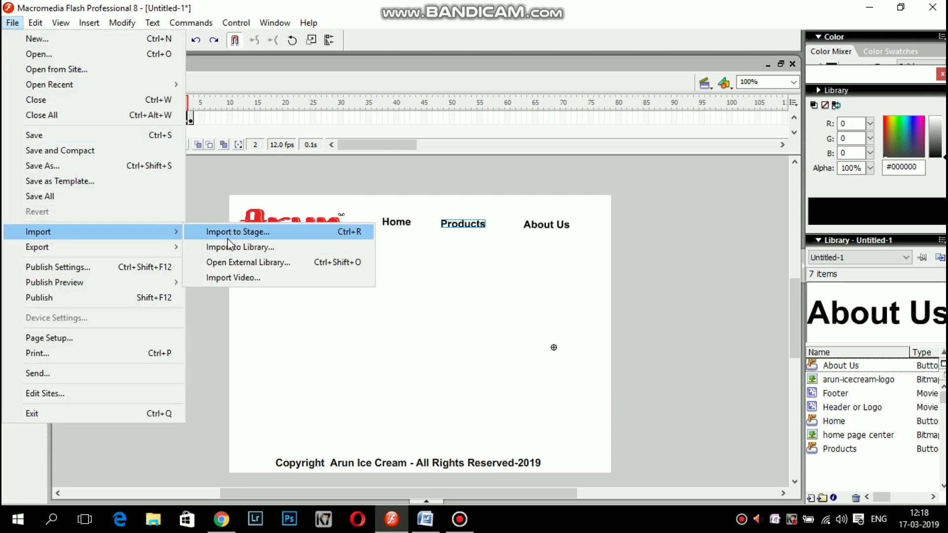
left_click(229, 234)
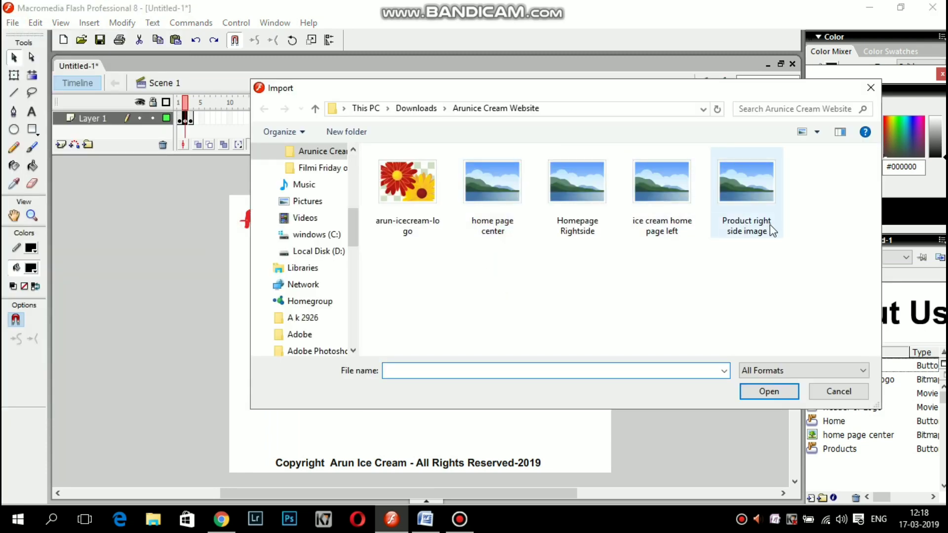
left_click(671, 232)
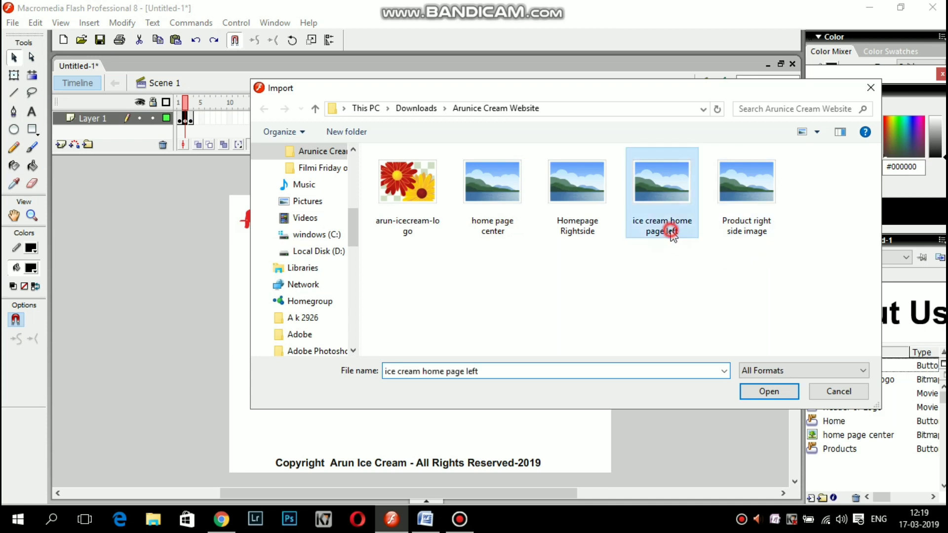
left_click(736, 231)
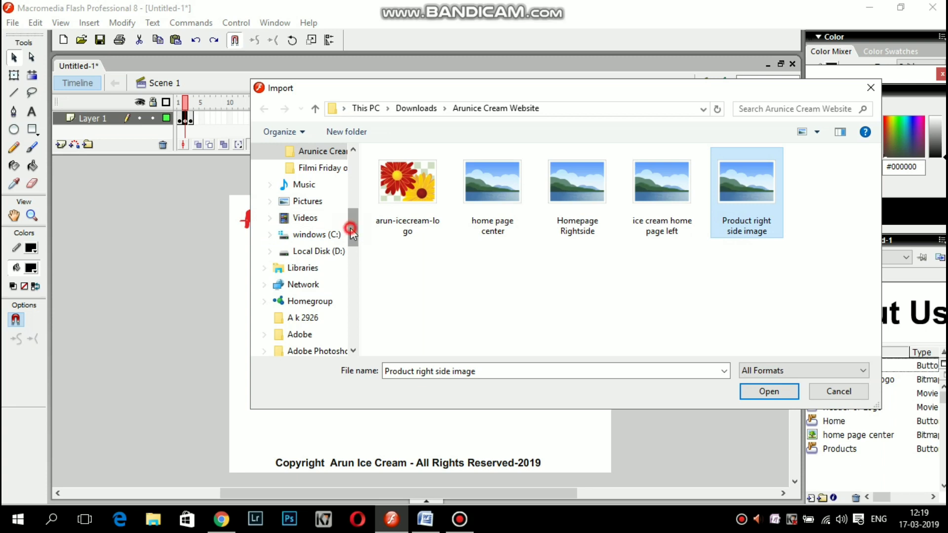
left_click_drag(352, 230, 351, 242)
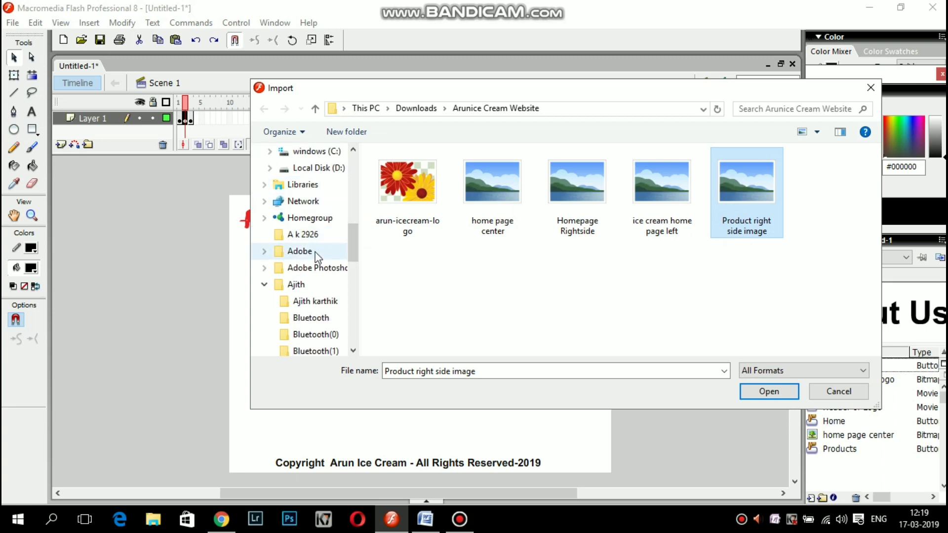
scroll(314, 217, "up", 1)
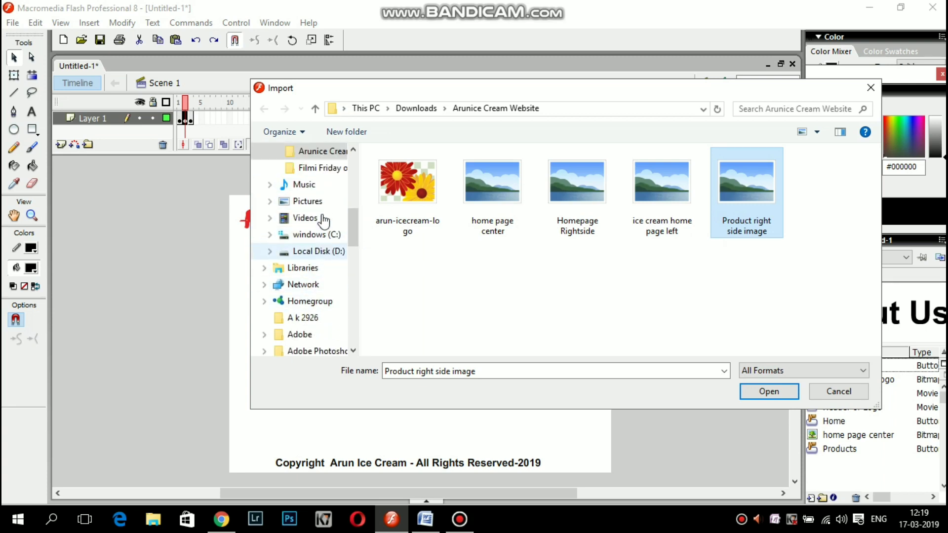
scroll(320, 215, "up", 2)
scroll(322, 216, "up", 1)
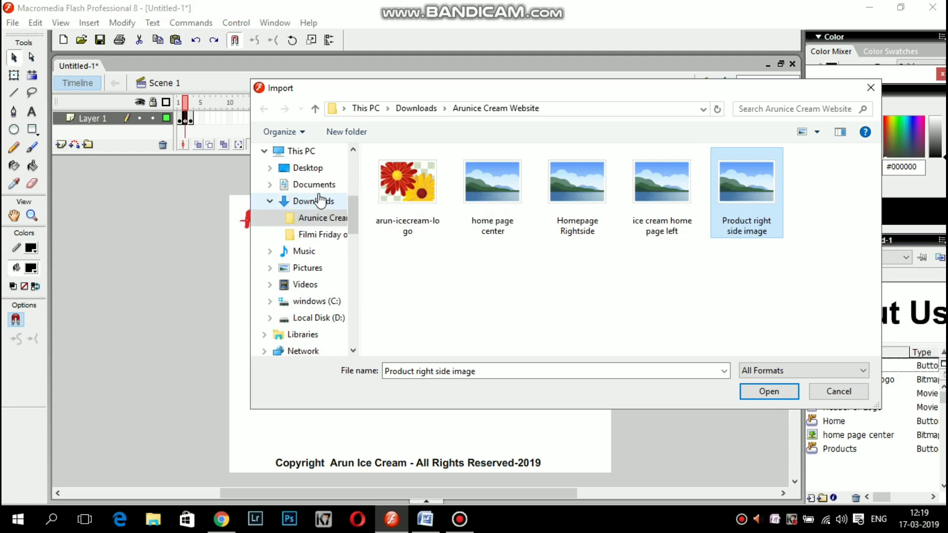
Import Products Image from Desktop > Arunice Cream Website onto frame 2.
left_click(306, 171)
double_click(457, 231)
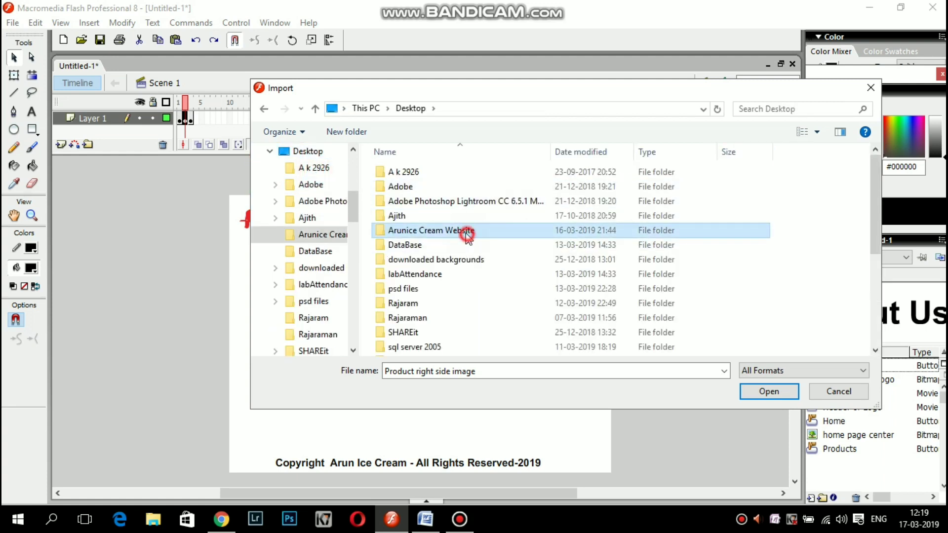
left_click(557, 217)
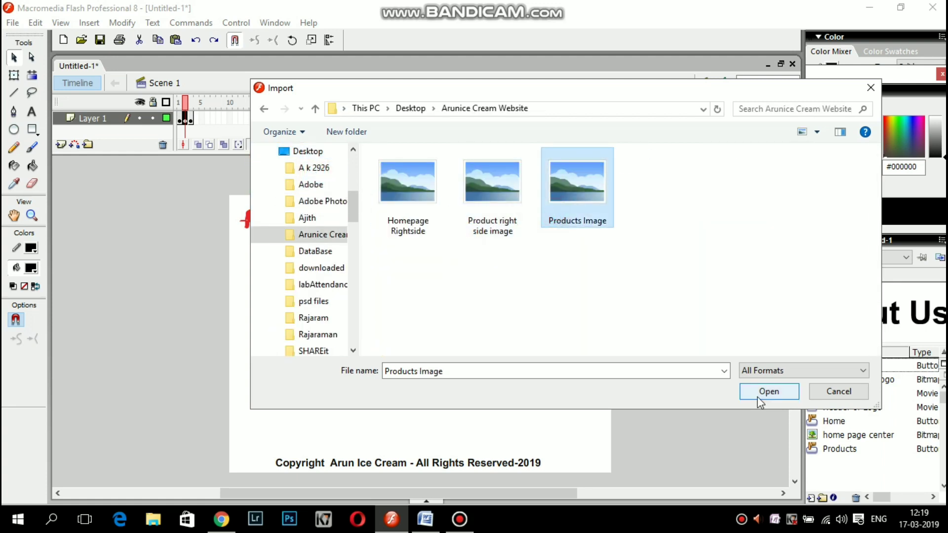
left_click(763, 395)
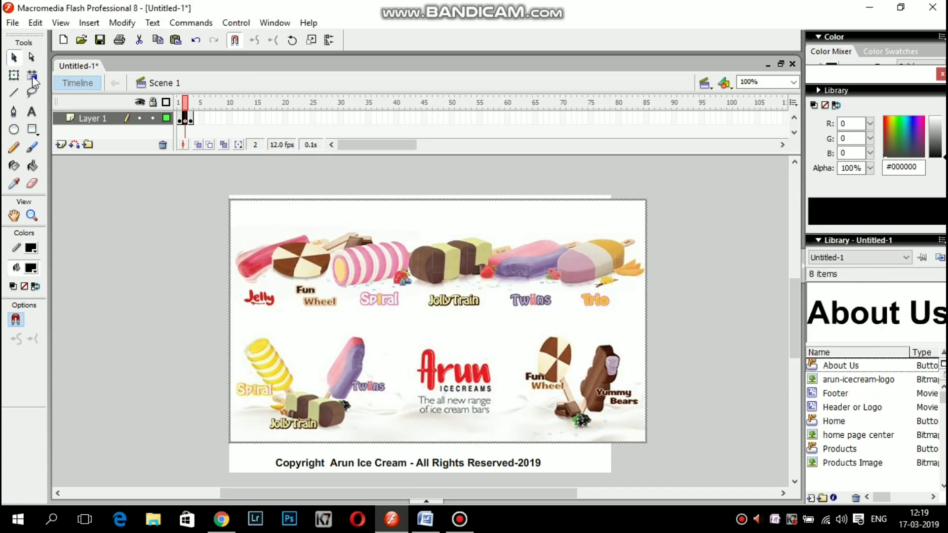
left_click(15, 76)
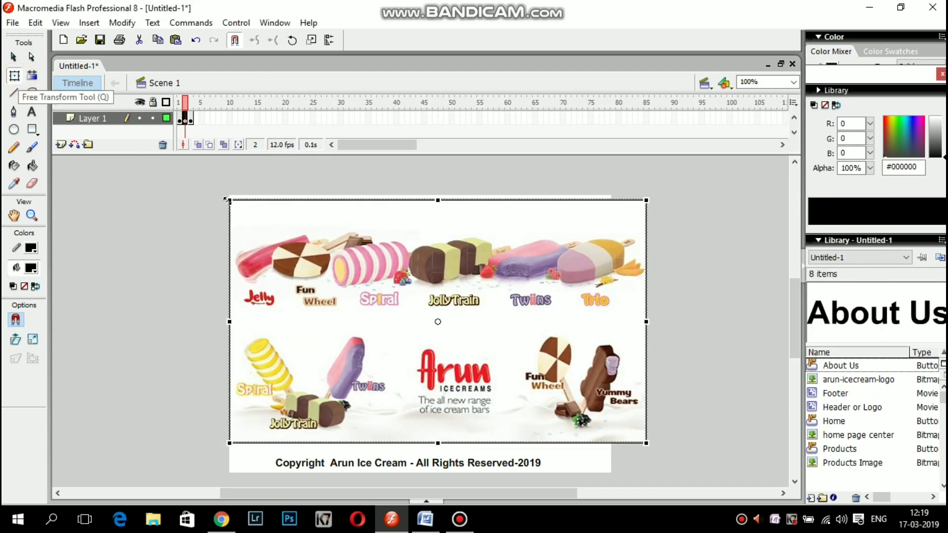
Scale and position Products Image with Free Transform to fit between the header buttons and footer.
left_click_drag(228, 202, 279, 220)
left_click_drag(412, 311, 368, 340)
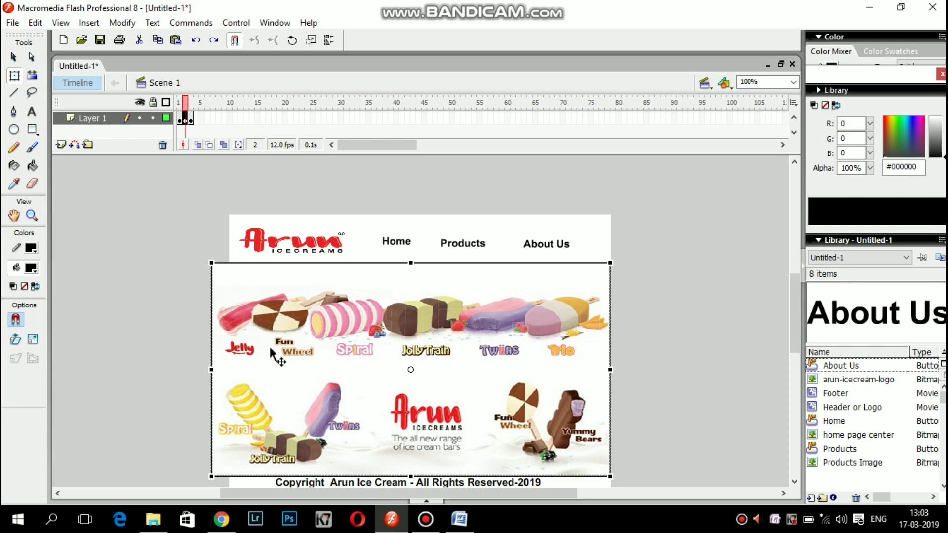
left_click_drag(212, 264, 258, 268)
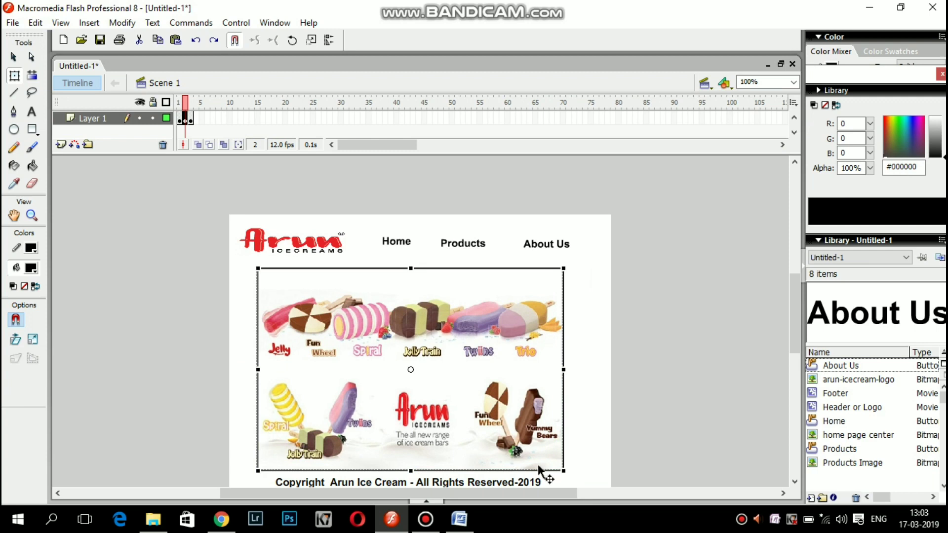
left_click_drag(563, 469, 586, 477)
left_click_drag(404, 416, 422, 415)
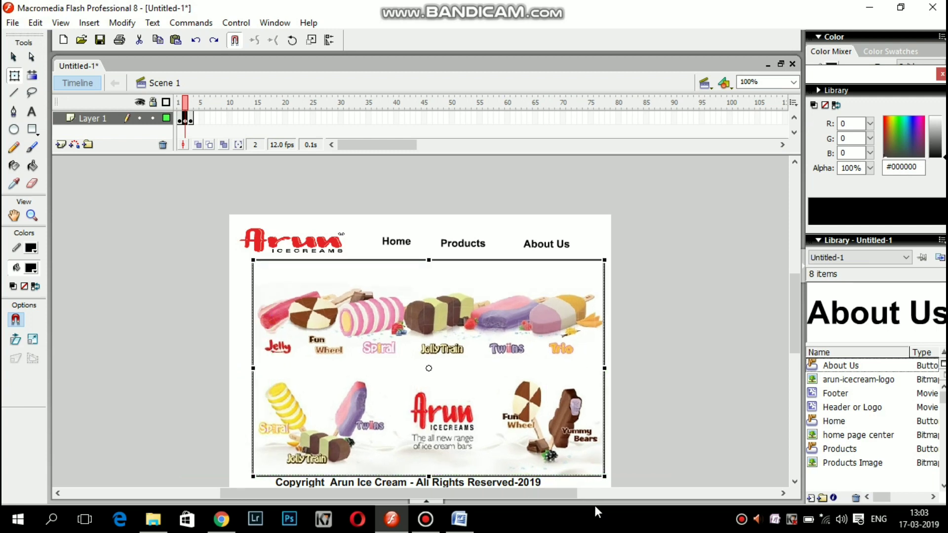
left_click_drag(604, 477, 608, 482)
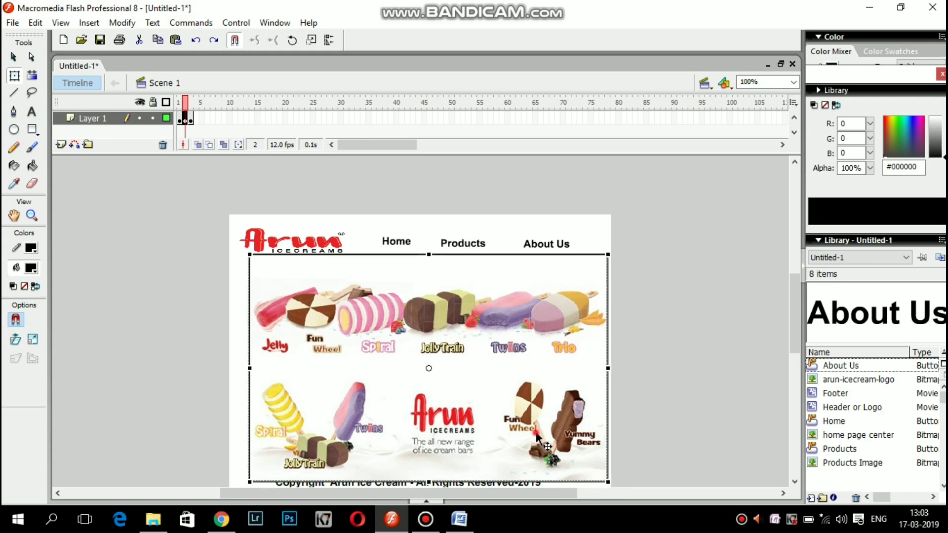
left_click_drag(567, 460, 558, 462)
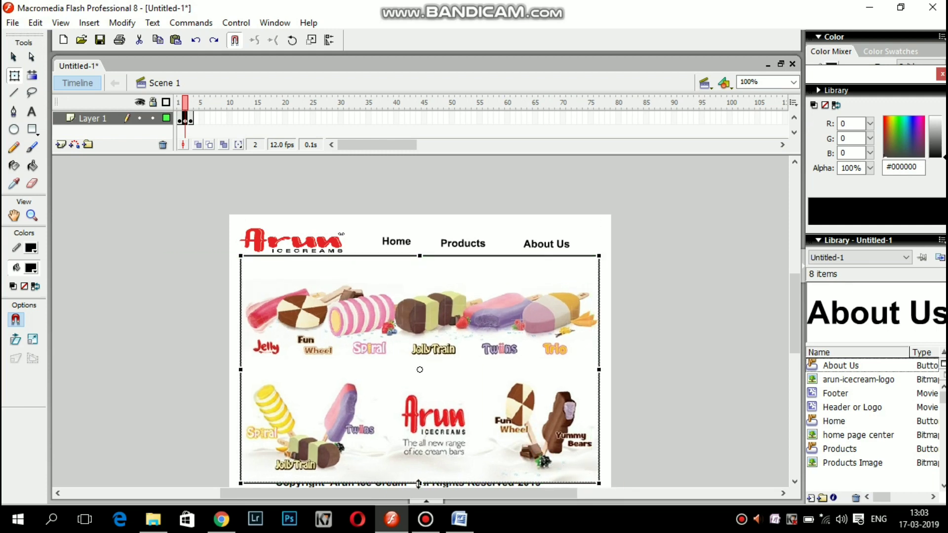
left_click_drag(419, 484, 429, 455)
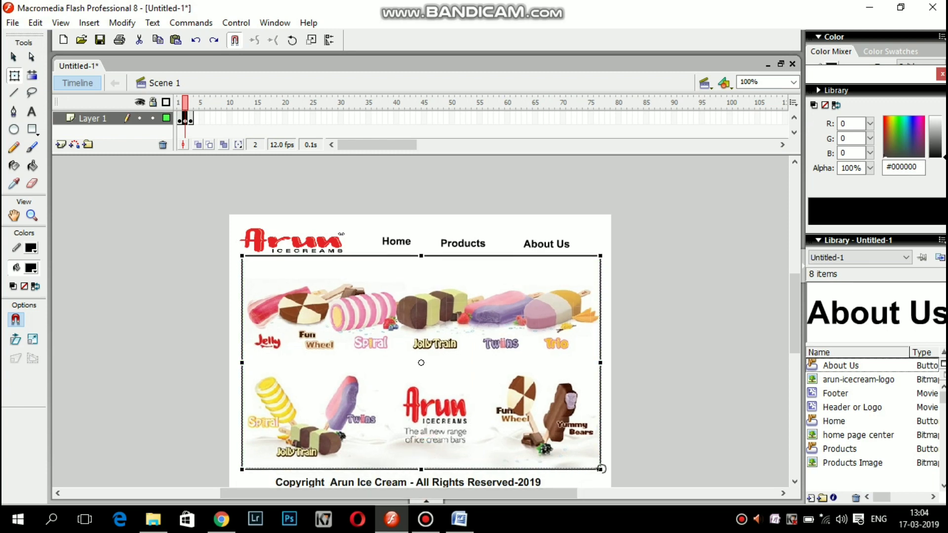
left_click_drag(601, 471, 603, 472)
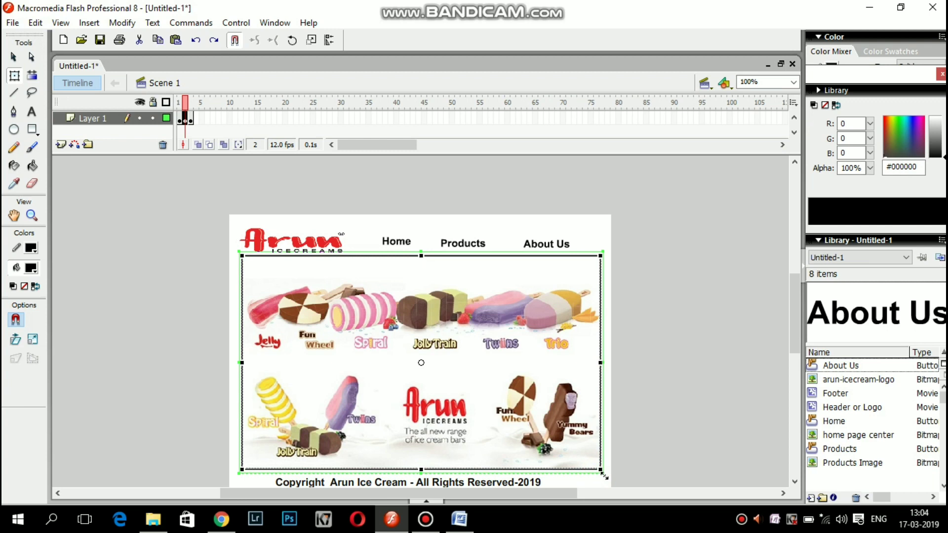
left_click(443, 447)
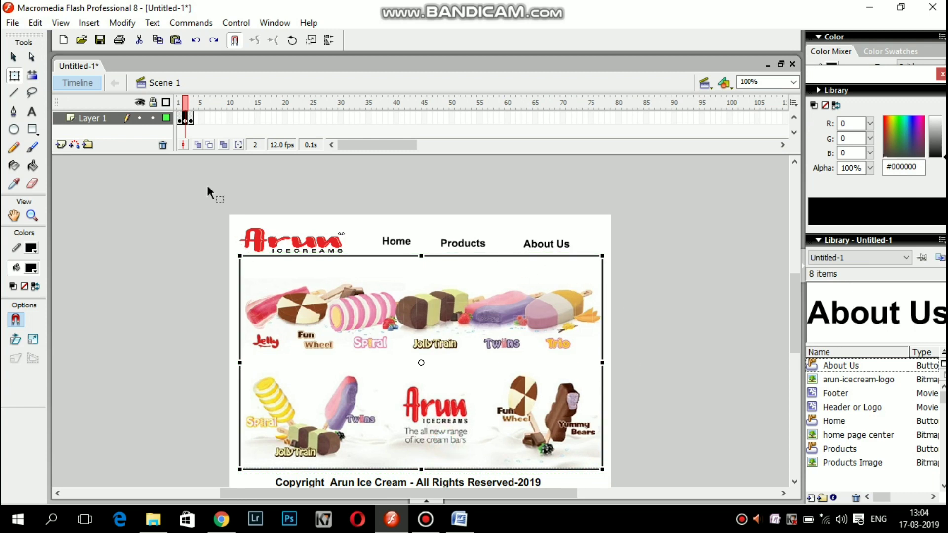
Go to frame 3, select the About Us button and switch to the Selection tool.
left_click(192, 121)
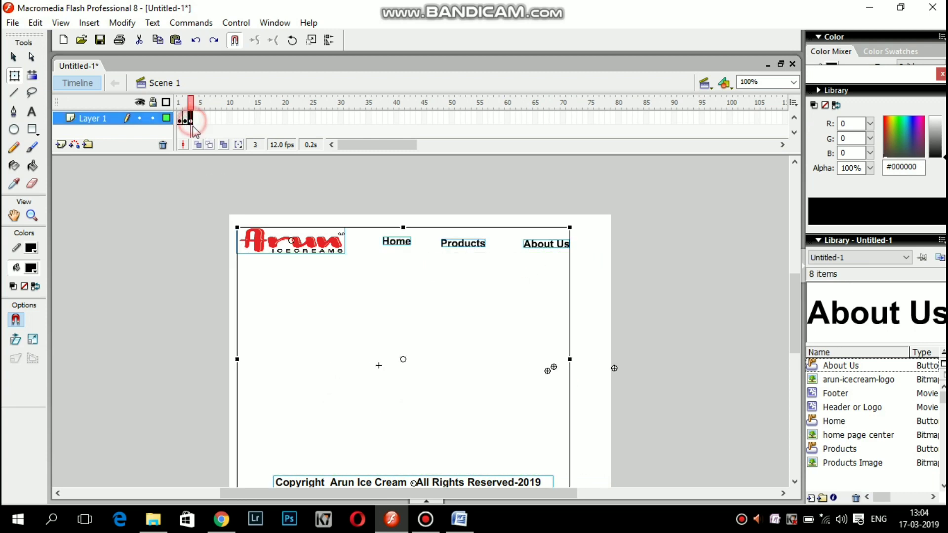
left_click(200, 243)
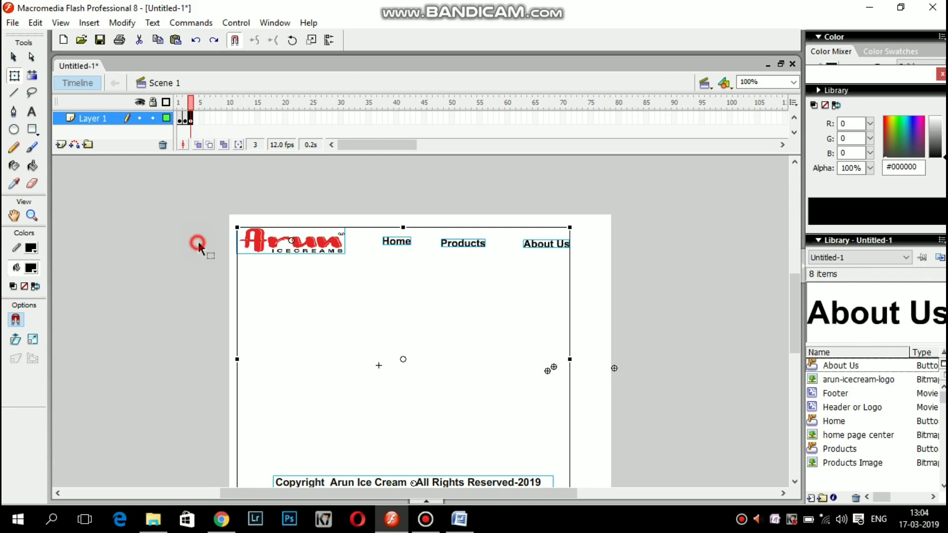
left_click(552, 246)
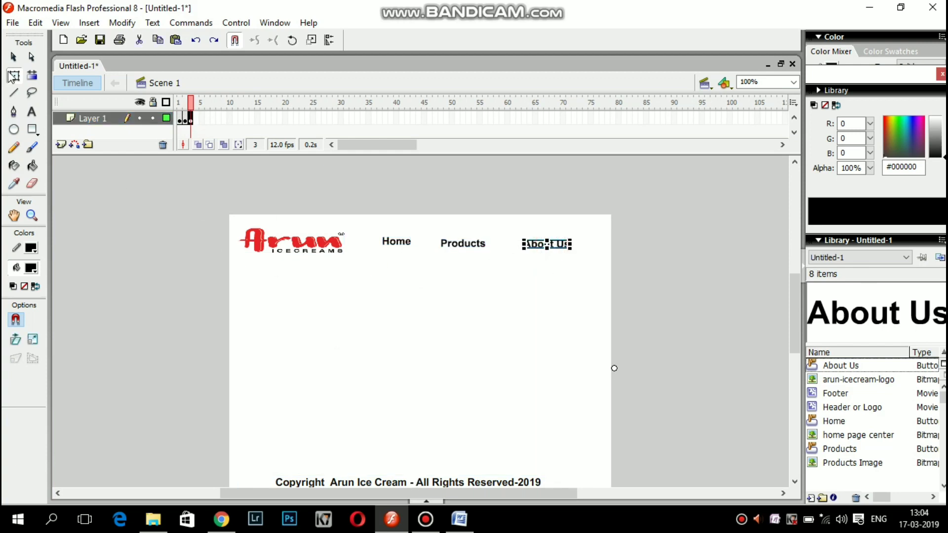
left_click(13, 57)
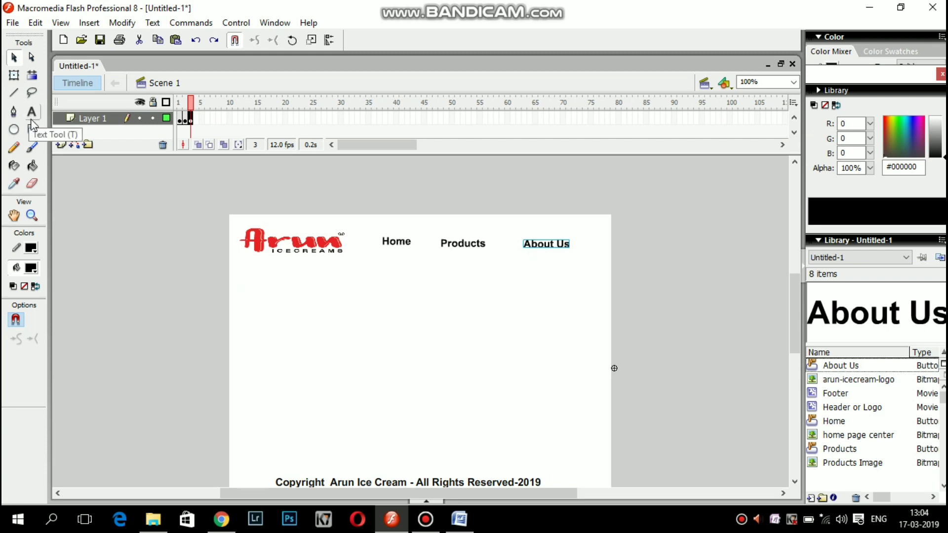
Copy the About us paragraph and contact lines from the Word document, then minimize Word.
left_click(455, 521)
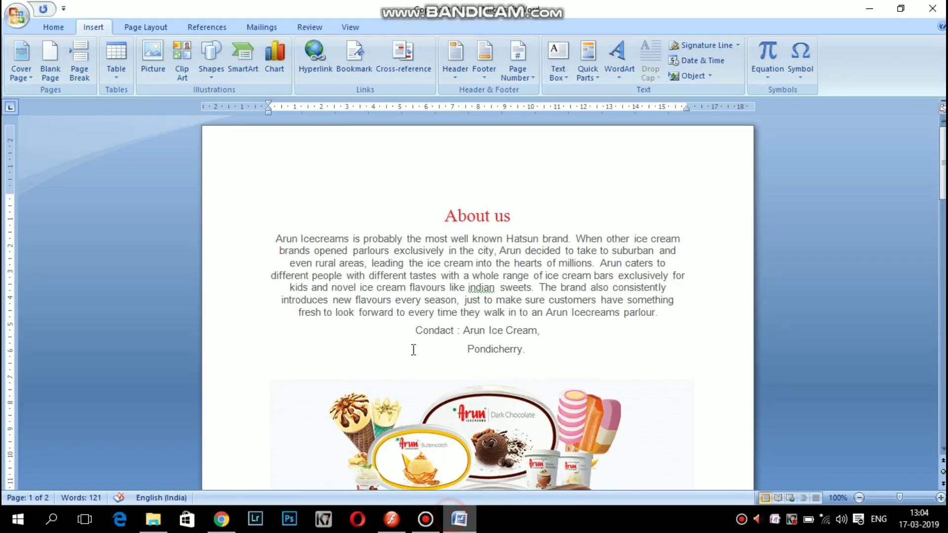
left_click_drag(273, 240, 507, 352)
key("ctrl+c")
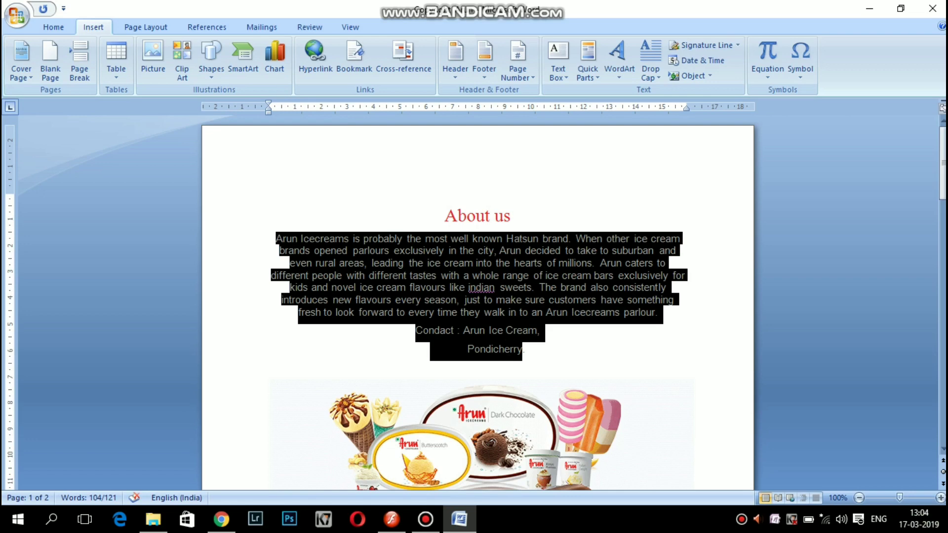
type("c.")
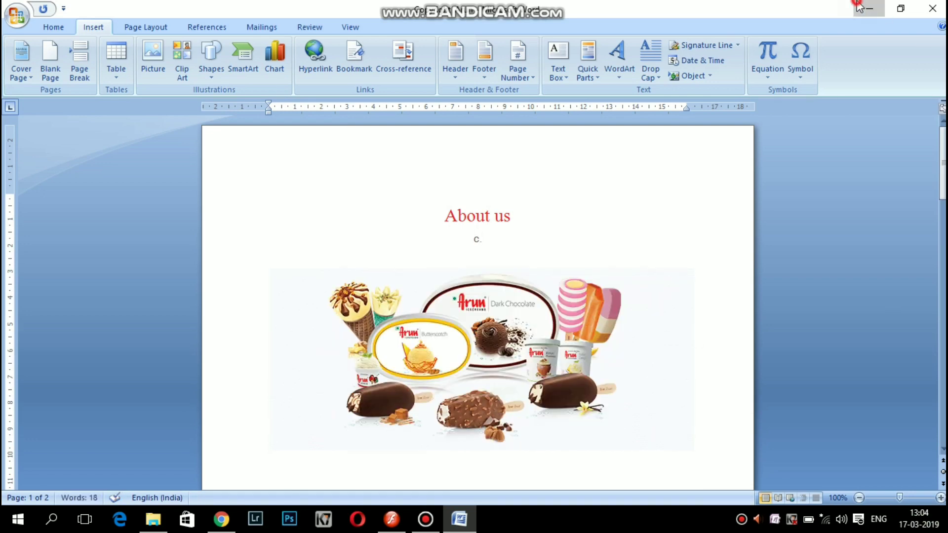
left_click(869, 9)
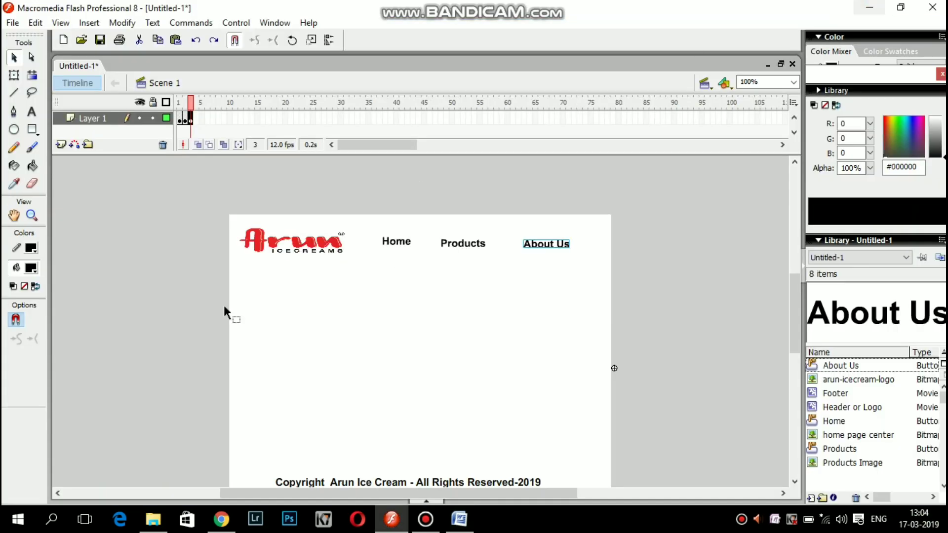
Draw a text box below the navigation headings, paste the About us text, and add a phone number.
left_click(31, 111)
left_click_drag(254, 282, 575, 389)
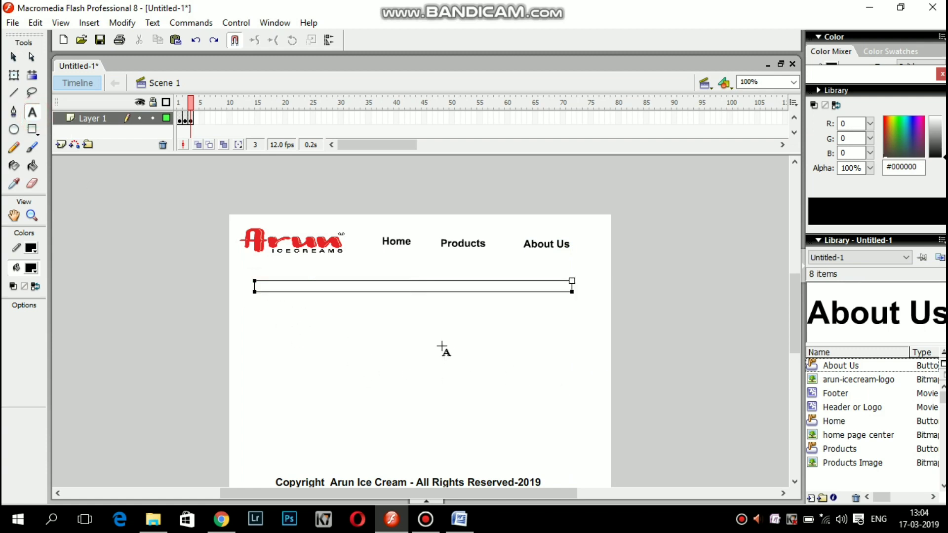
key("ctrl+v")
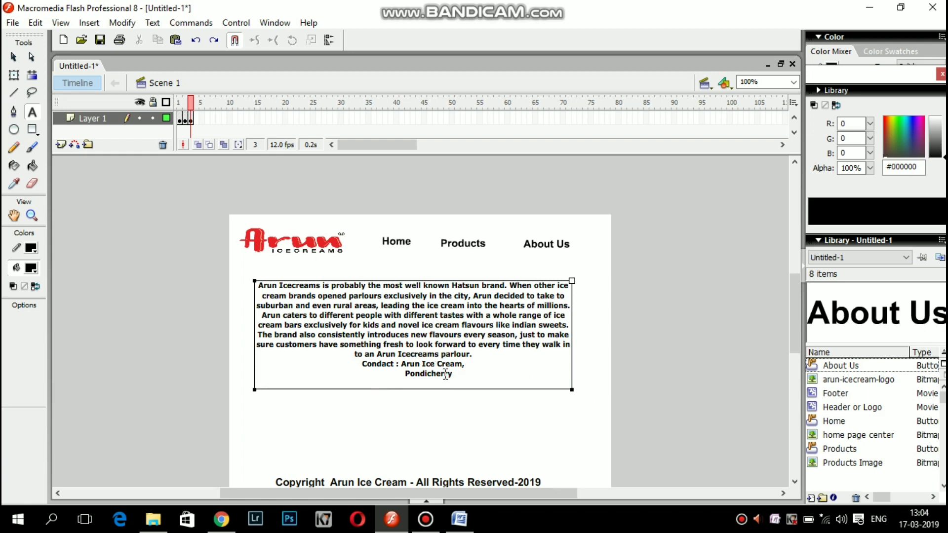
Insert a blank line after 'parlour.' in the text block, then go back to frame 1.
left_click(384, 384)
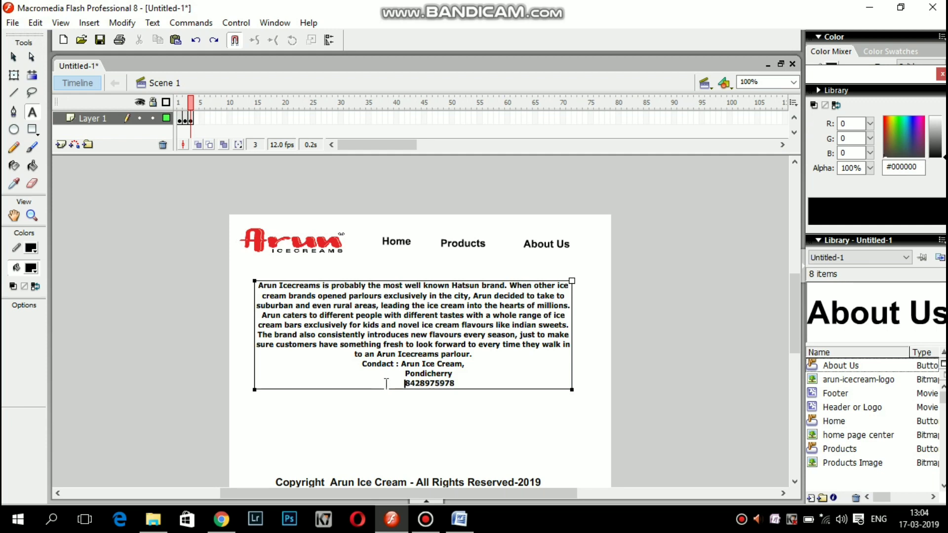
left_click(476, 356)
key("Return")
left_click(384, 433)
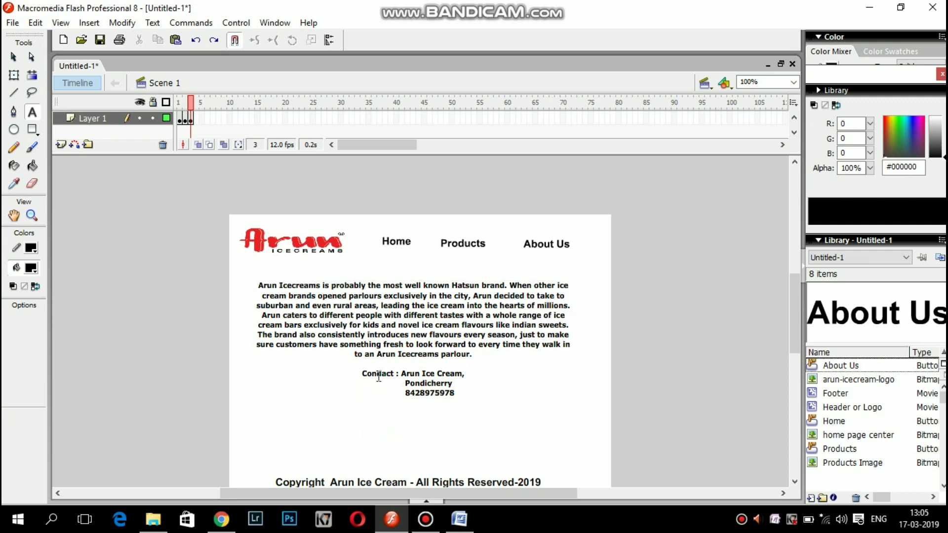
left_click(180, 118)
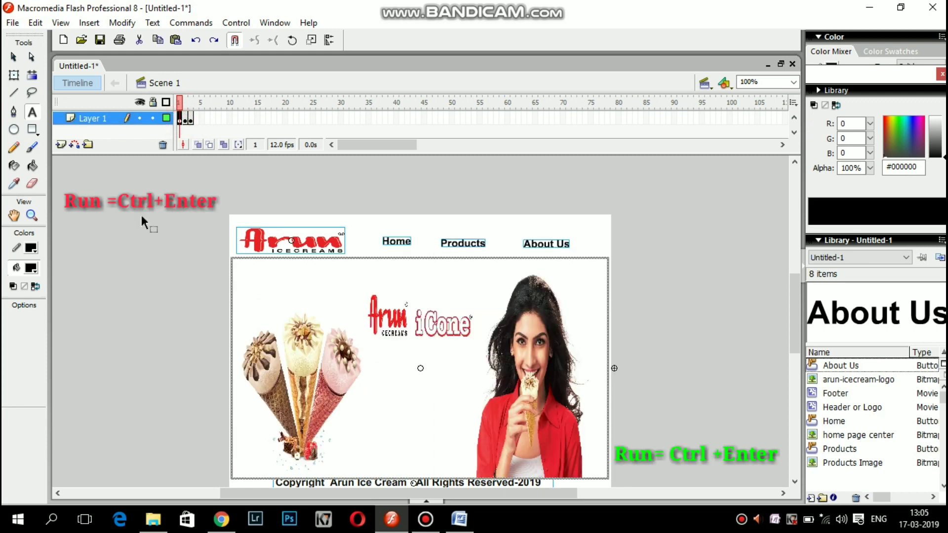
key("ctrl+Return")
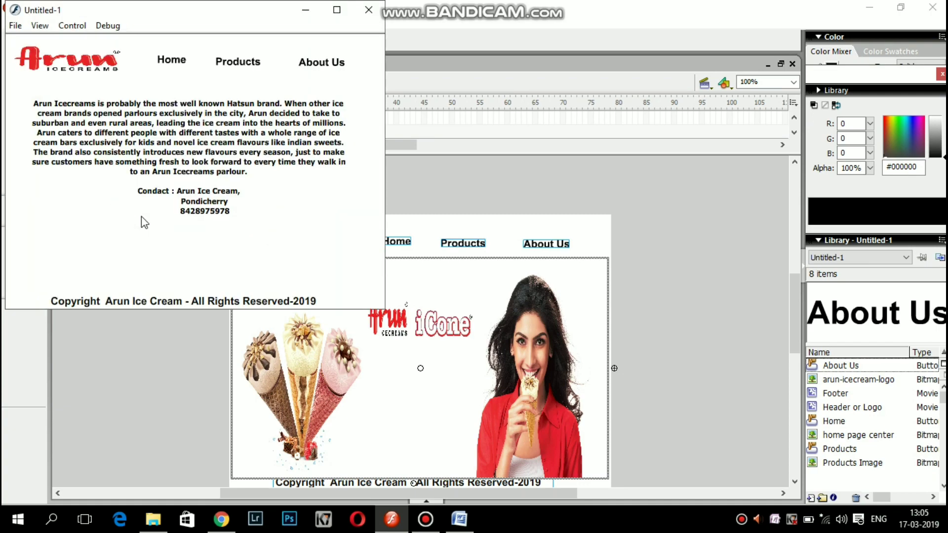
left_click(340, 10)
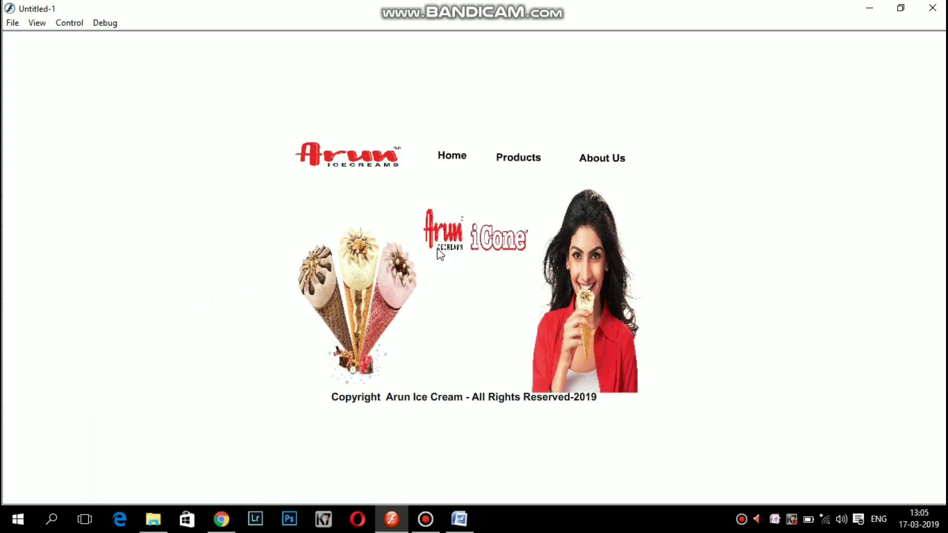
left_click(43, 24)
left_click(47, 37)
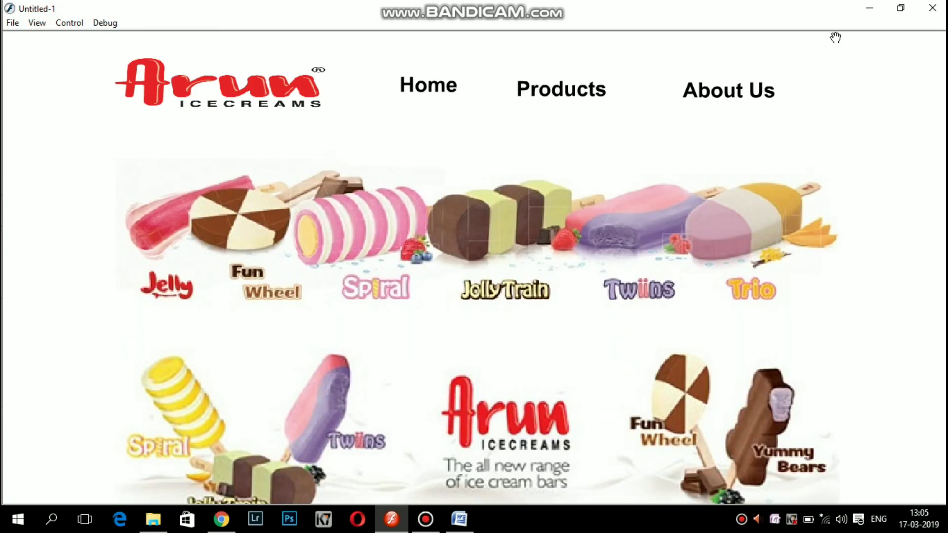
left_click(931, 9)
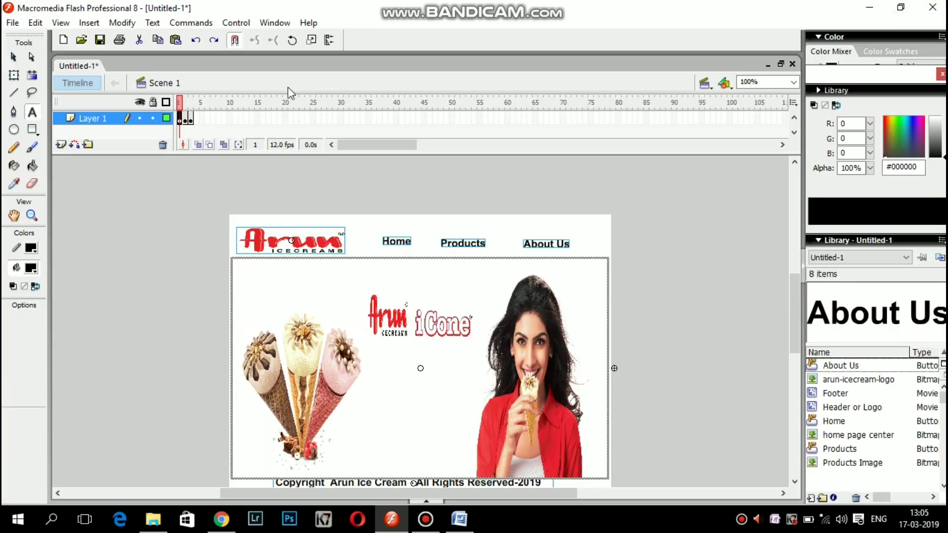
Give frame 1 a lowercase stop(); action in the Actions panel, then collapse the panel.
right_click(181, 120)
left_click(214, 384)
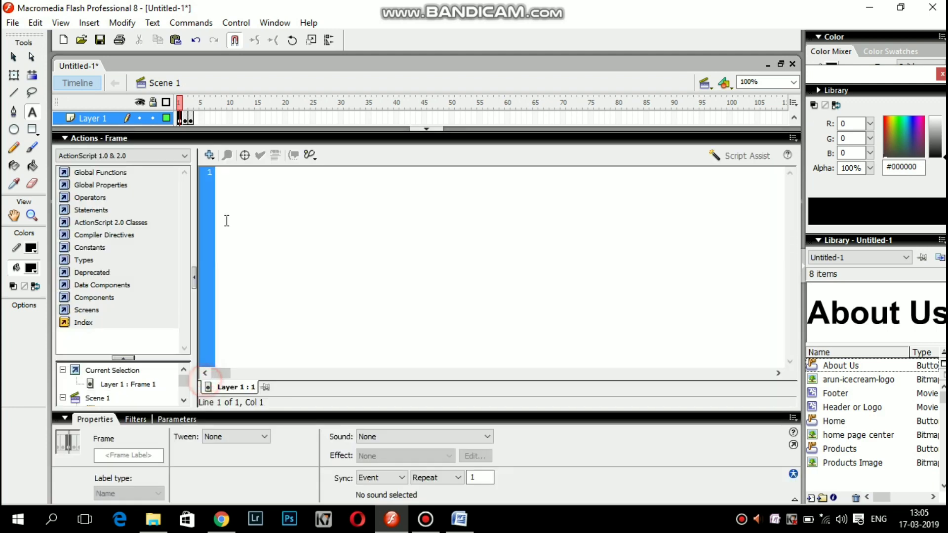
type("st")
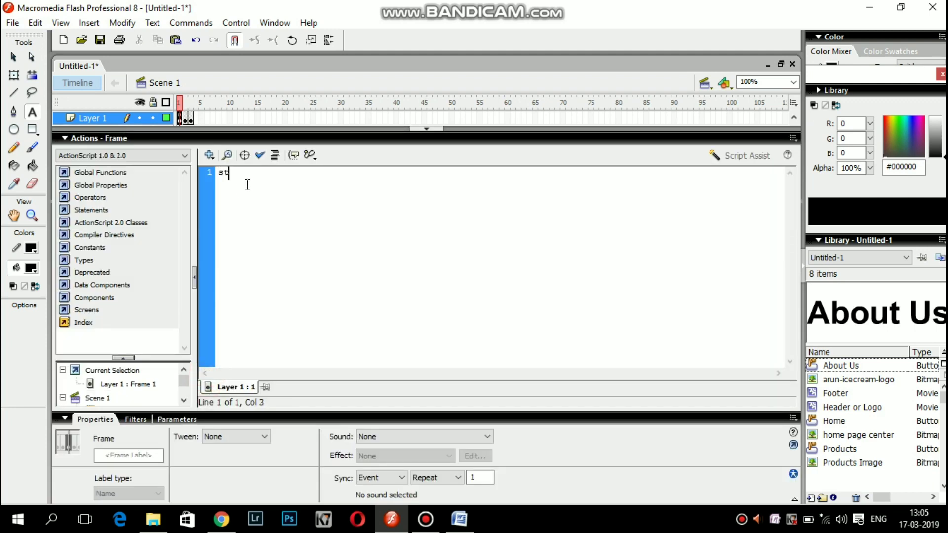
type("op();")
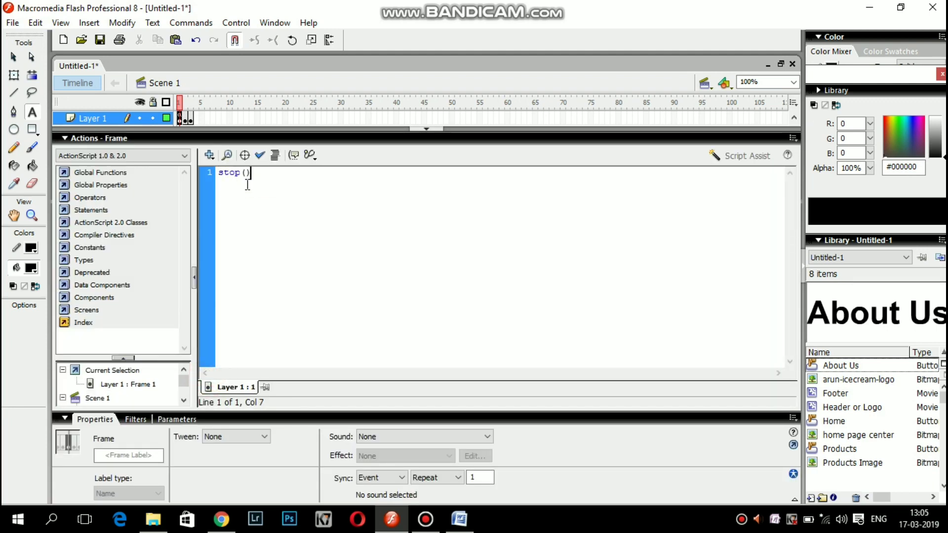
left_click(223, 173)
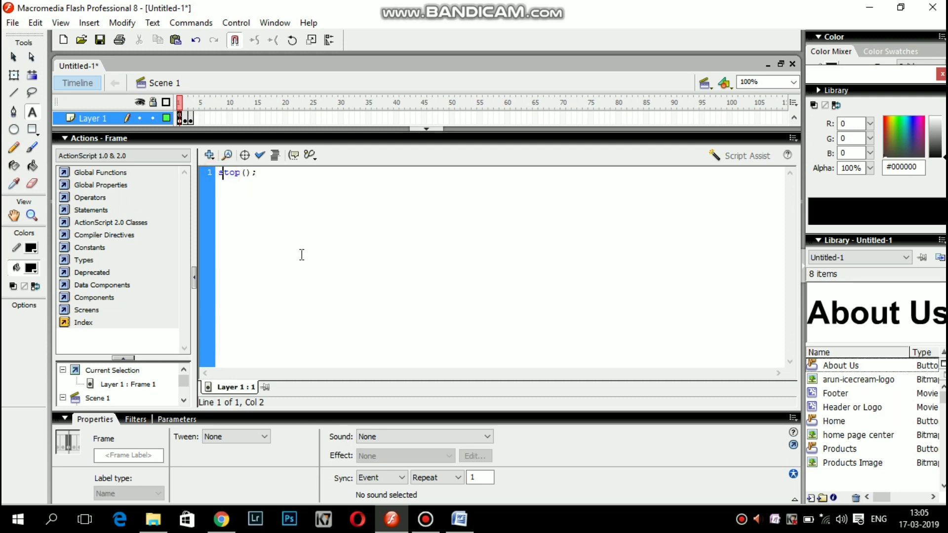
key("BackSpace")
type("S")
key("BackSpace")
type("s")
left_click(422, 129)
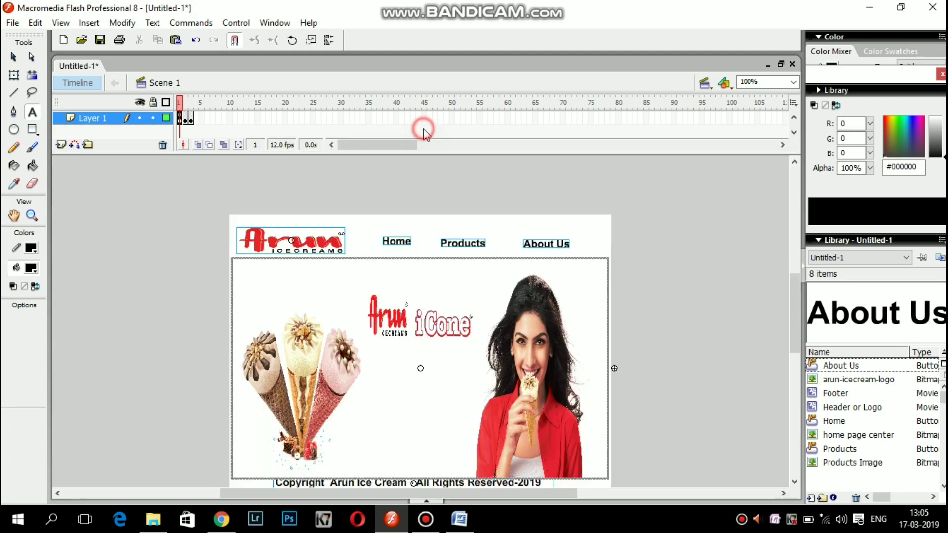
Test the movie again with Ctrl+Enter, maximized and zoomed in, in the Flash Player.
left_click(149, 238)
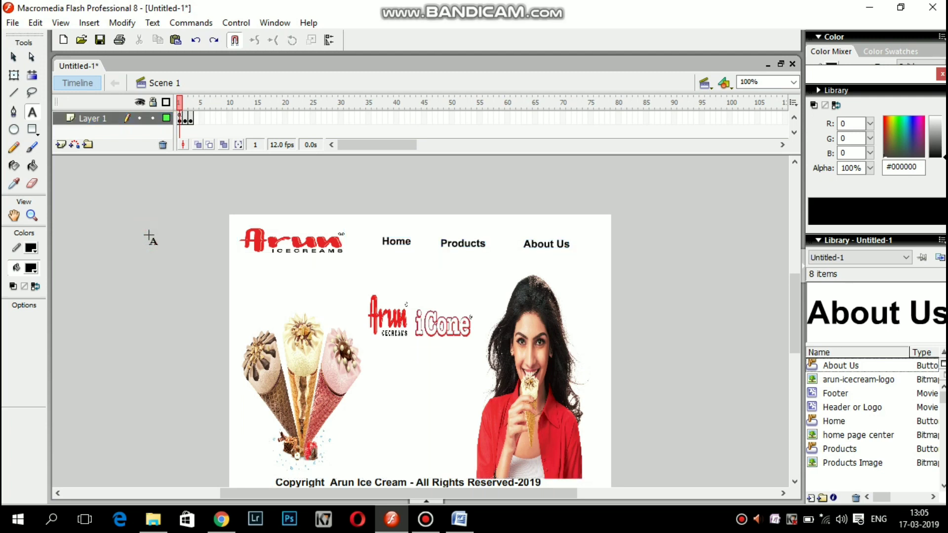
key("ctrl+Return")
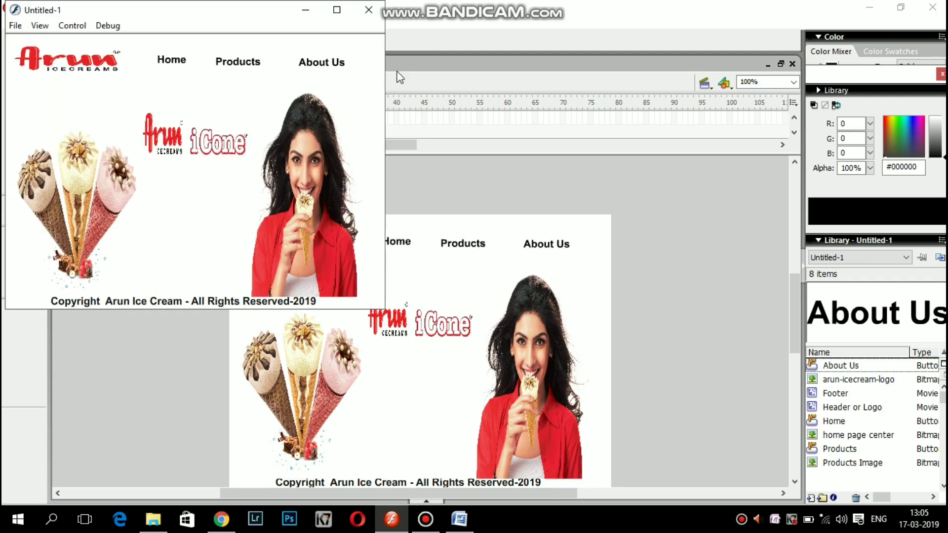
left_click(338, 12)
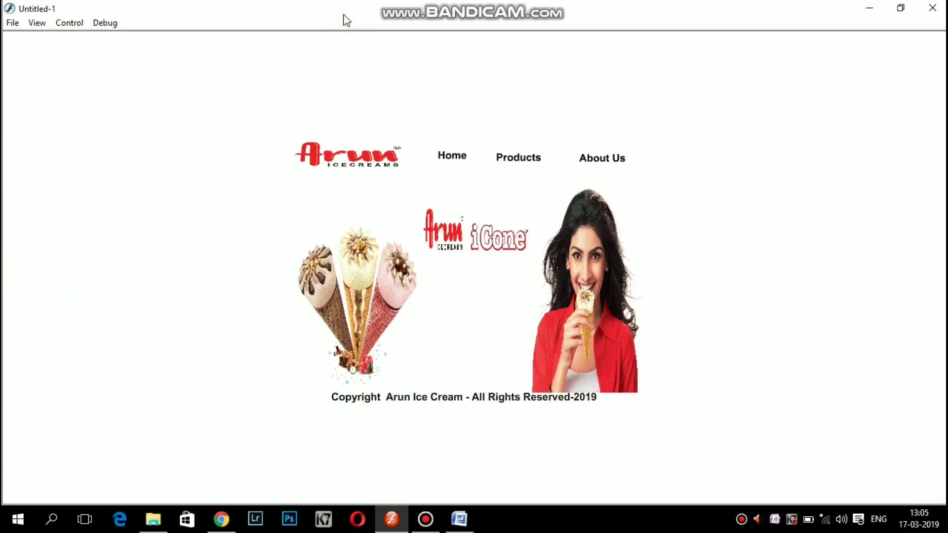
left_click(39, 24)
left_click(55, 38)
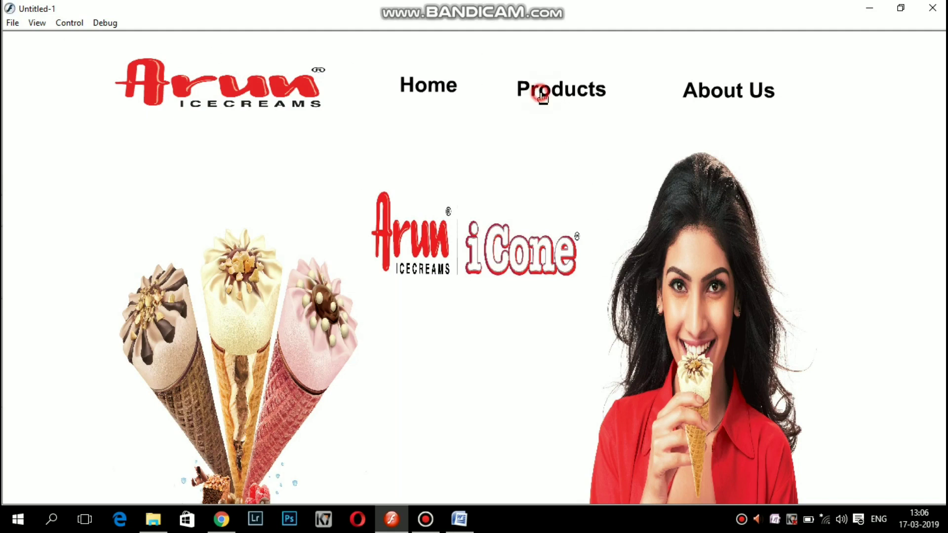
Try repeatedly to open the Products page from its button in the player.
left_click(555, 90)
left_click(555, 91)
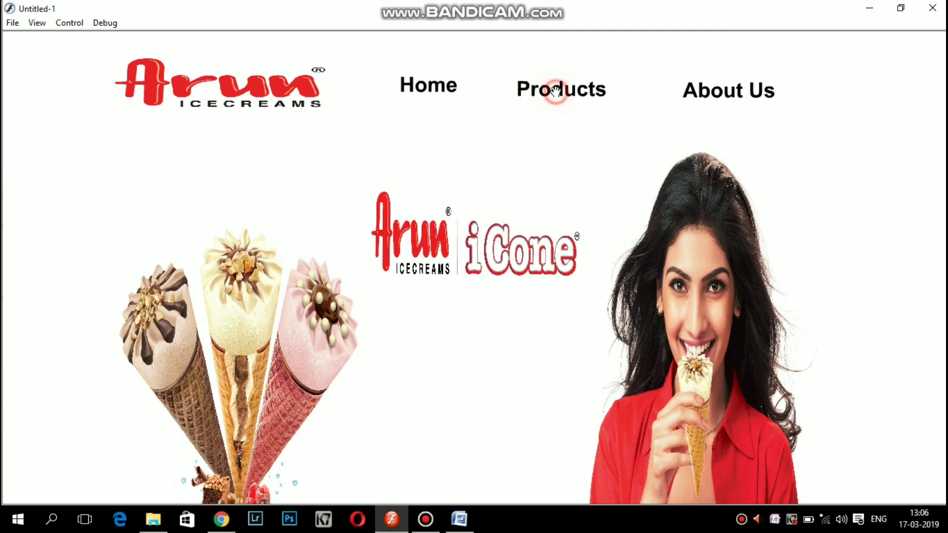
left_click(555, 90)
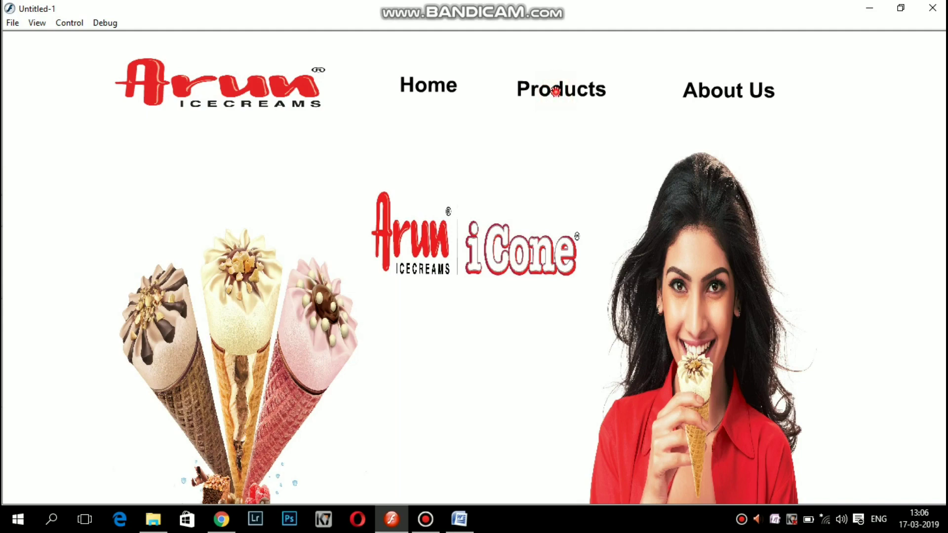